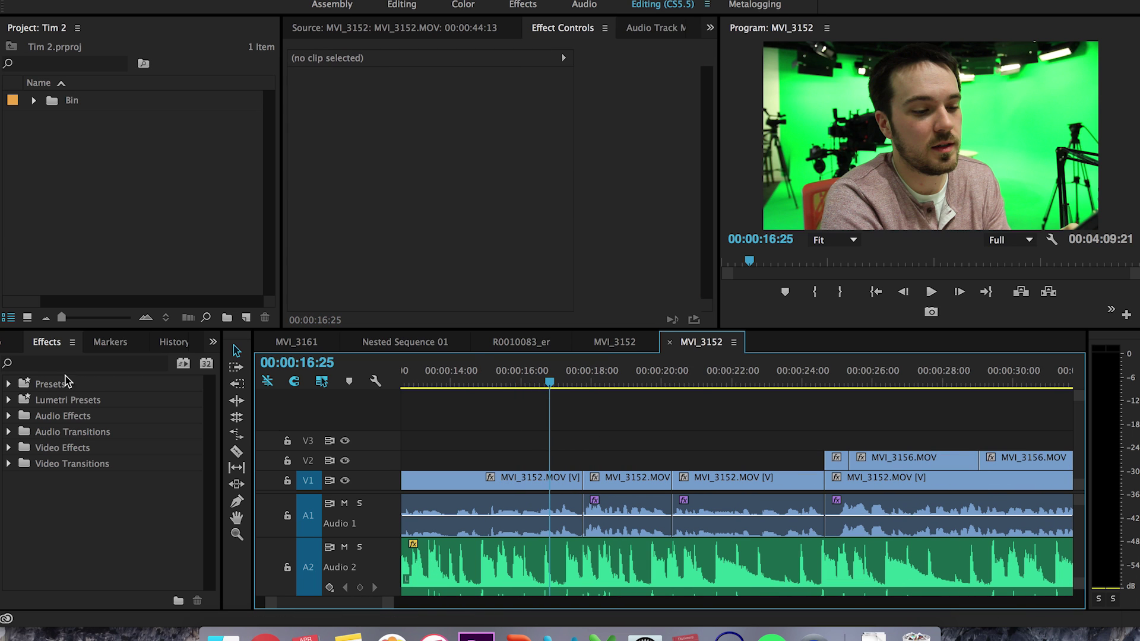
Search the effects for "transition" and browse the audio and video transitions, including the Dissolve group
click(107, 364)
text(trna)
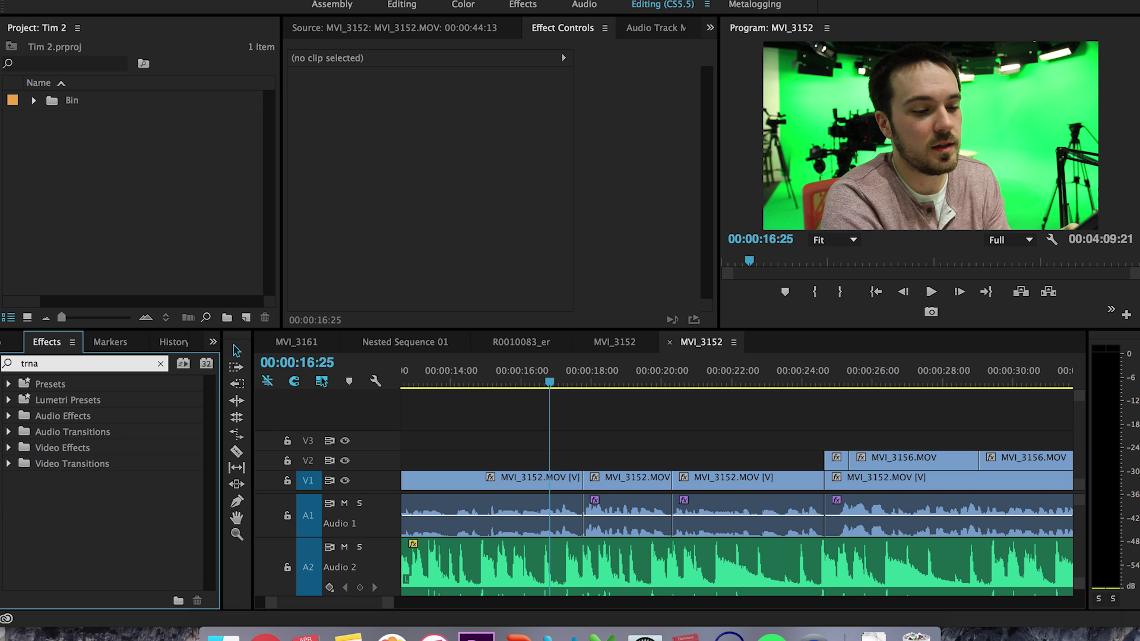
key(BackSpace)
key(BackSpace)
text(ansition)
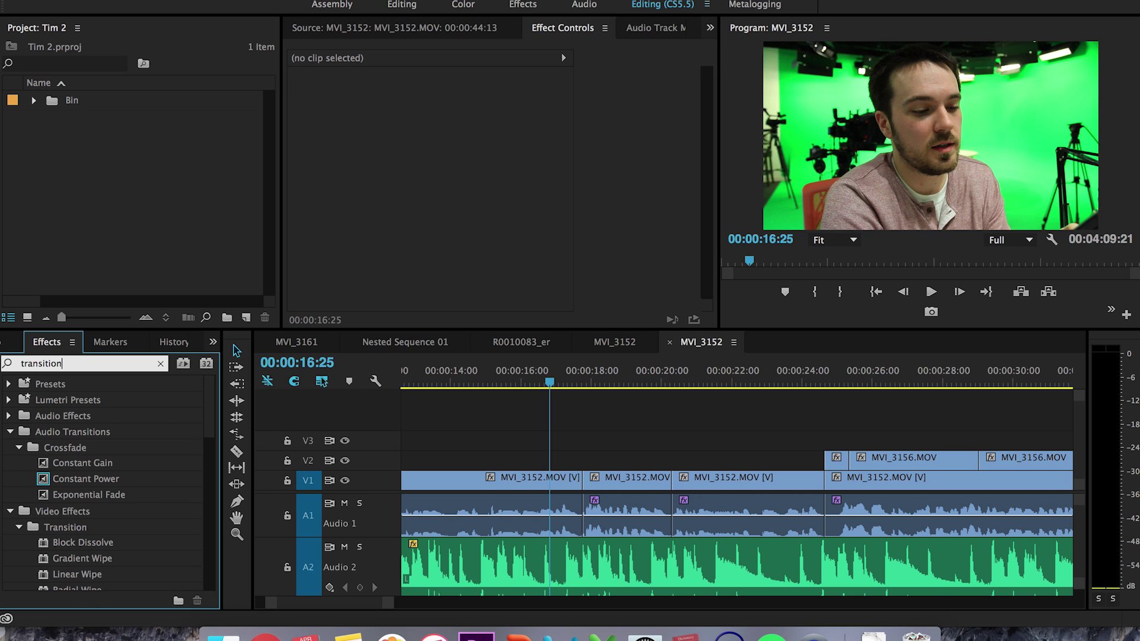
scroll(90, 455, down, 15)
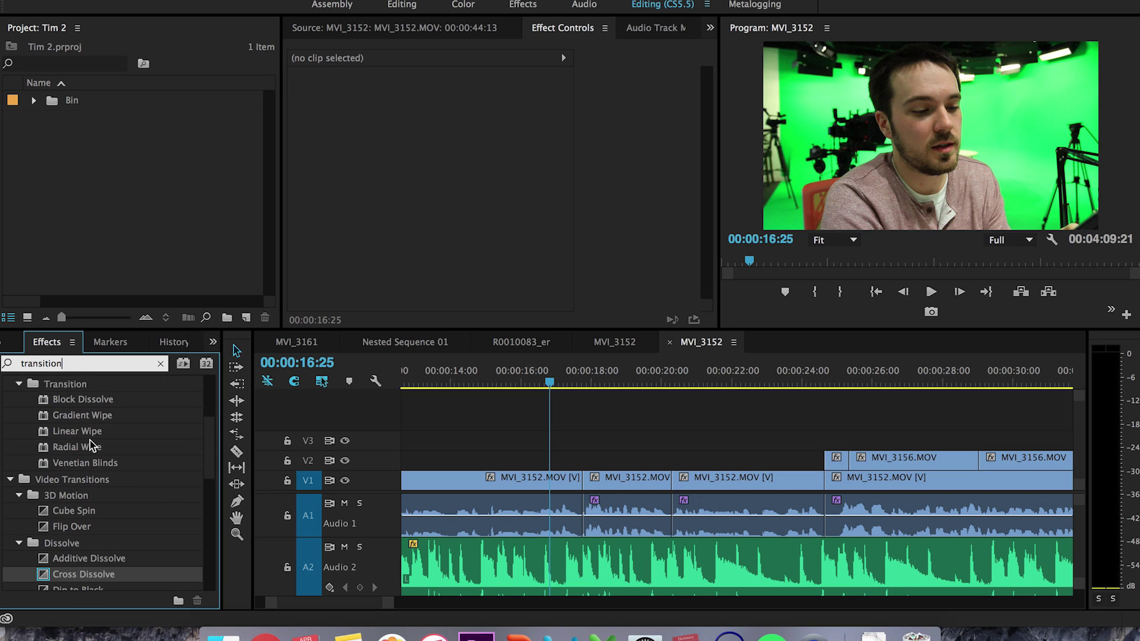
scroll(89, 454, down, 5)
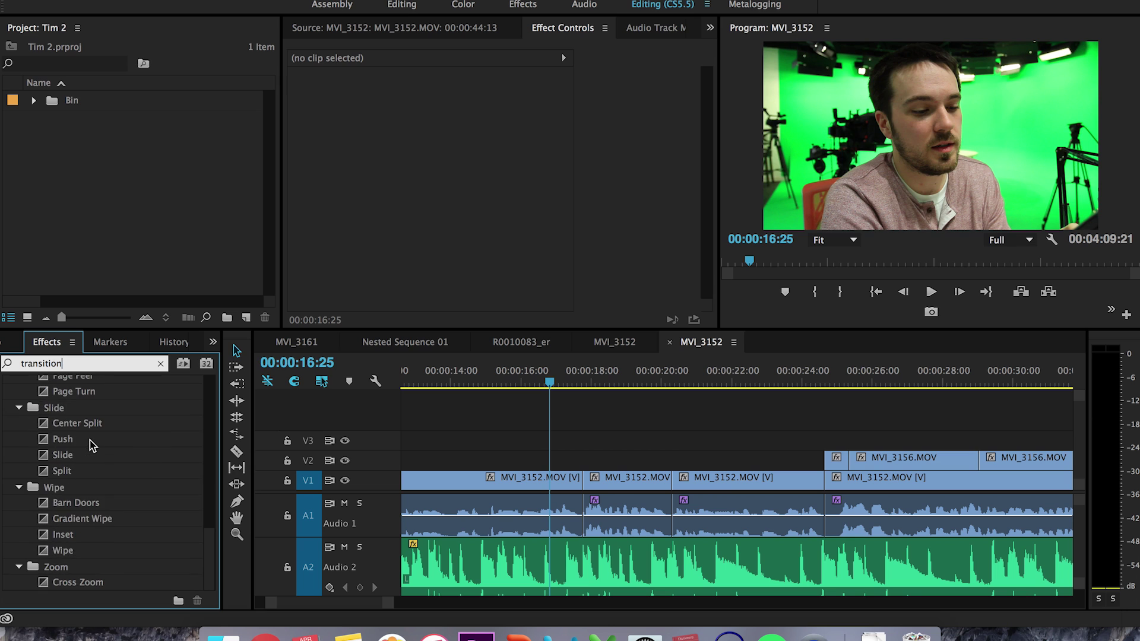
scroll(89, 454, up, 15)
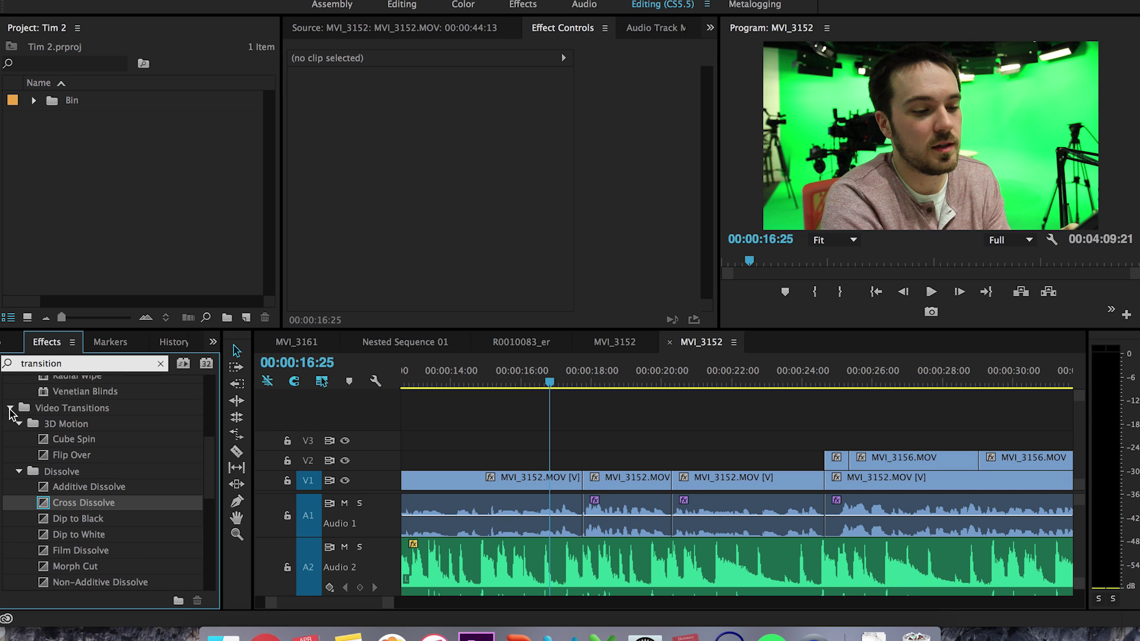
scroll(12, 414, down, 1)
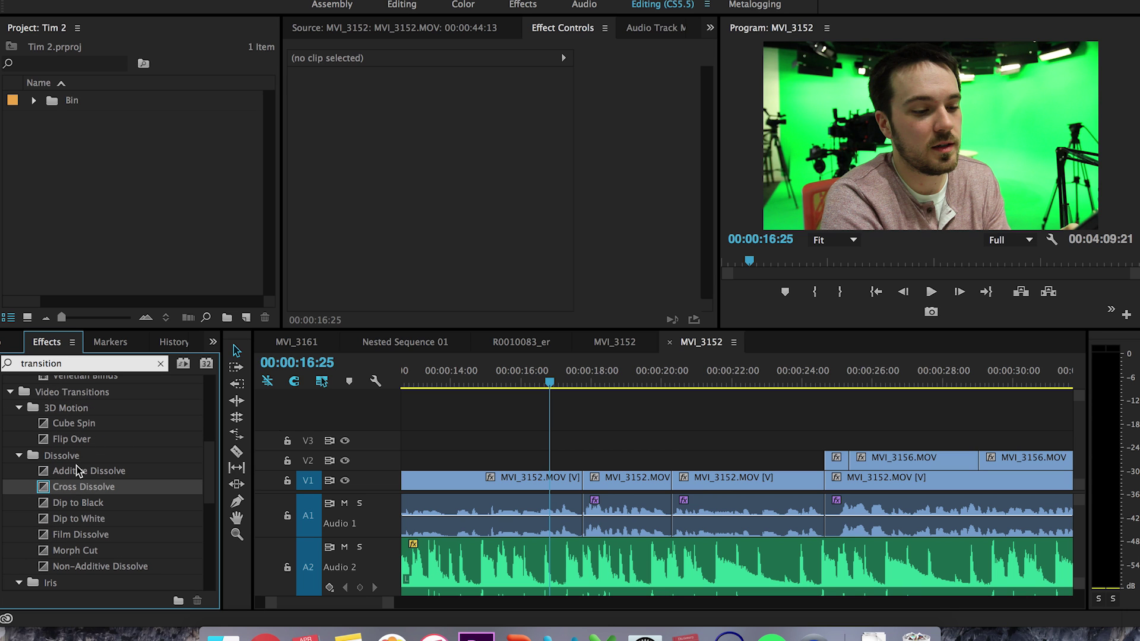
scroll(76, 471, down, 2)
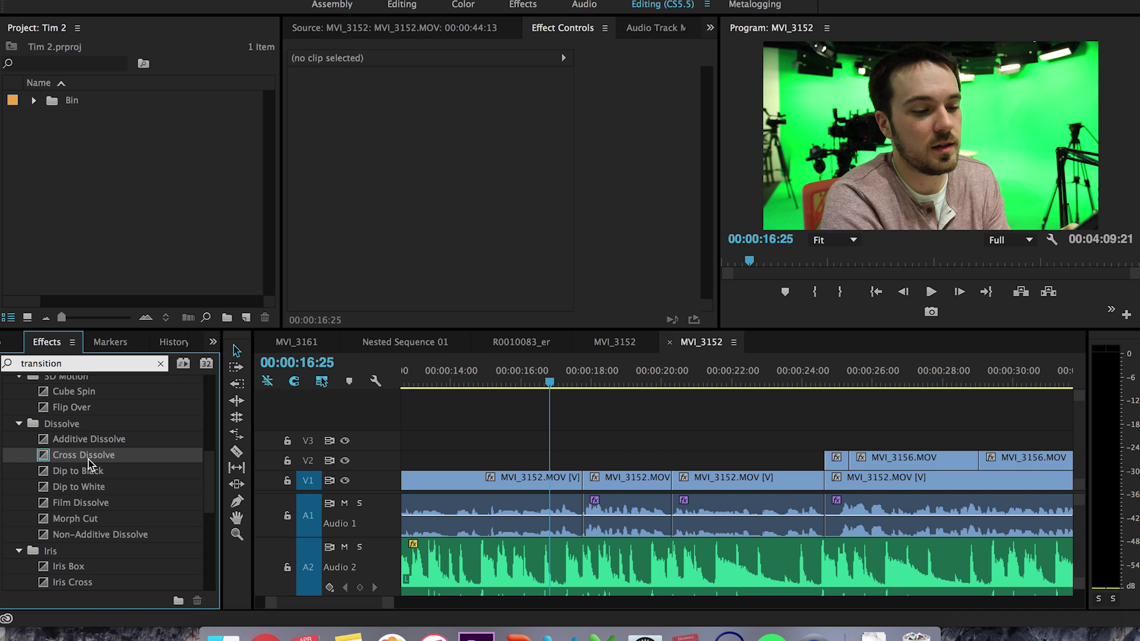
Try to set Dip to Black as the default video transition, and reselect Cross Dissolve
click(87, 473)
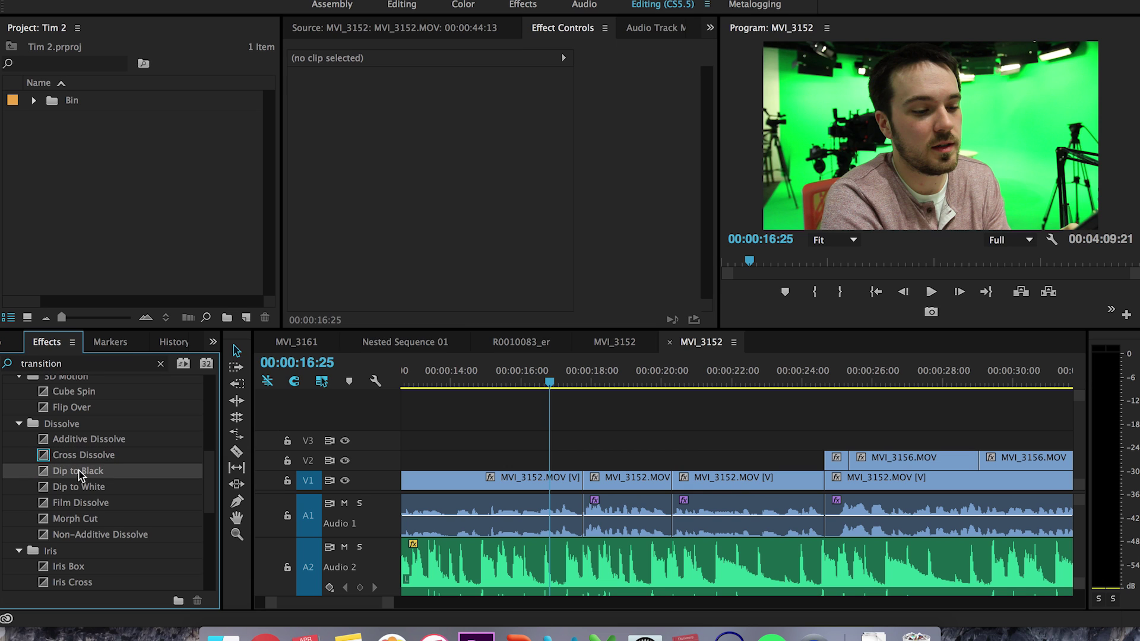
right_click(67, 478)
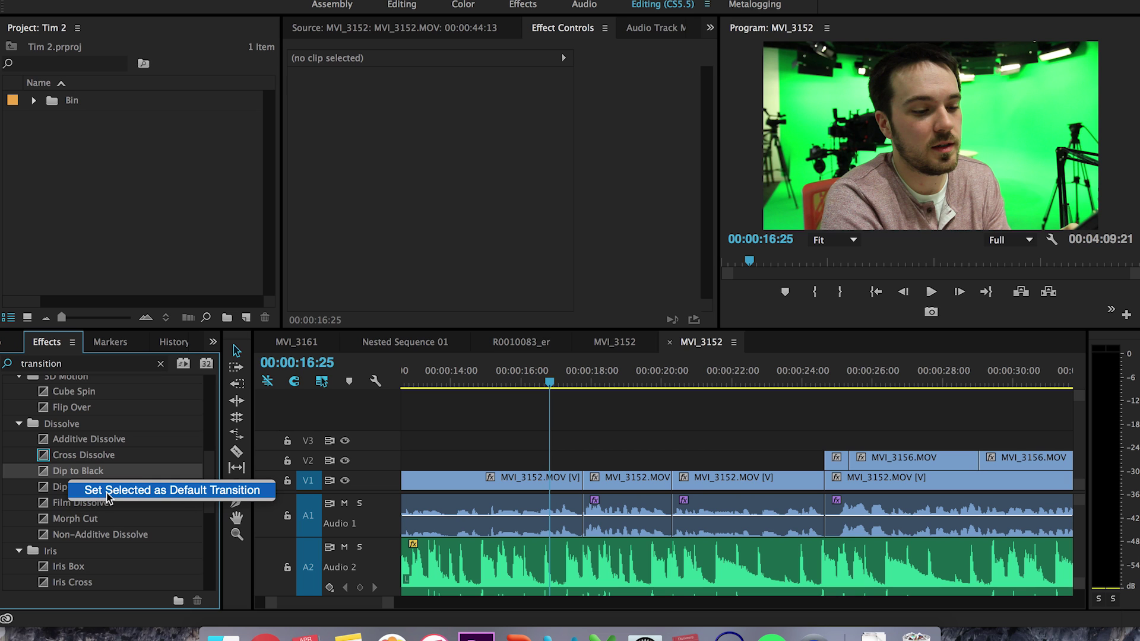
click(108, 493)
click(80, 457)
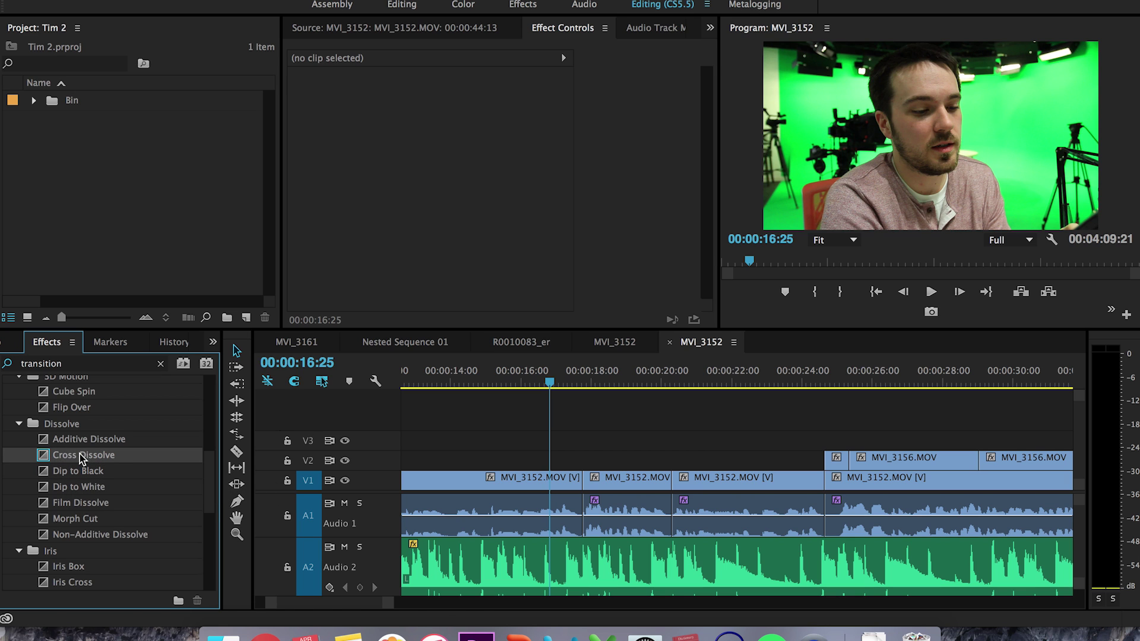
Apply the default Cross Dissolve to the V1 cut just before 00:00:18:00 and select the transition
scroll(600, 453, up, 1)
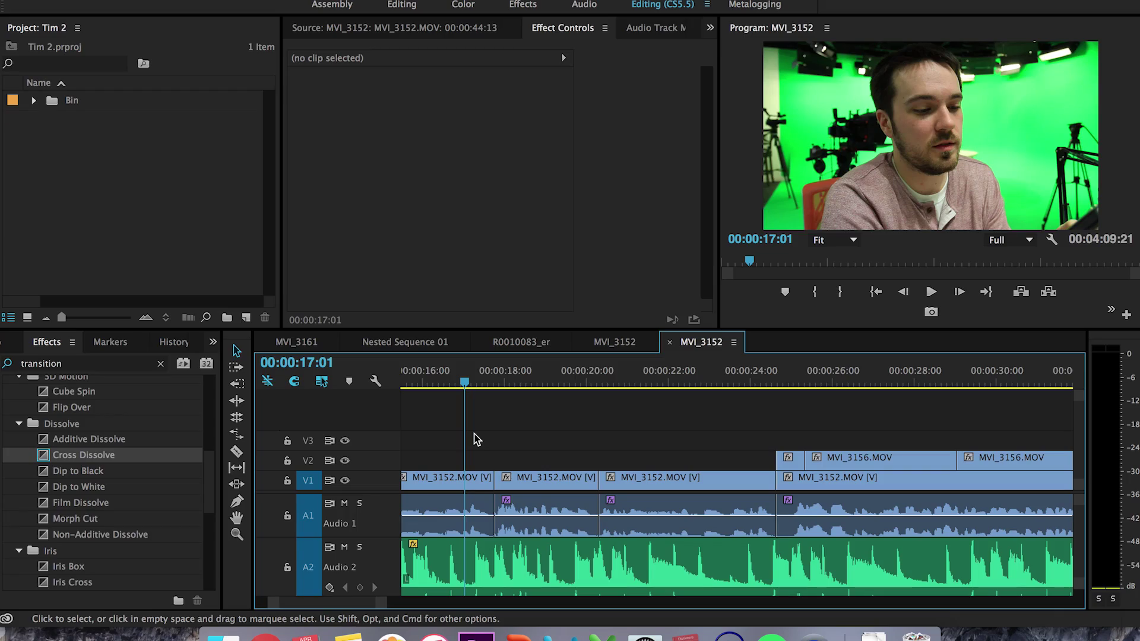
scroll(477, 439, up, 3)
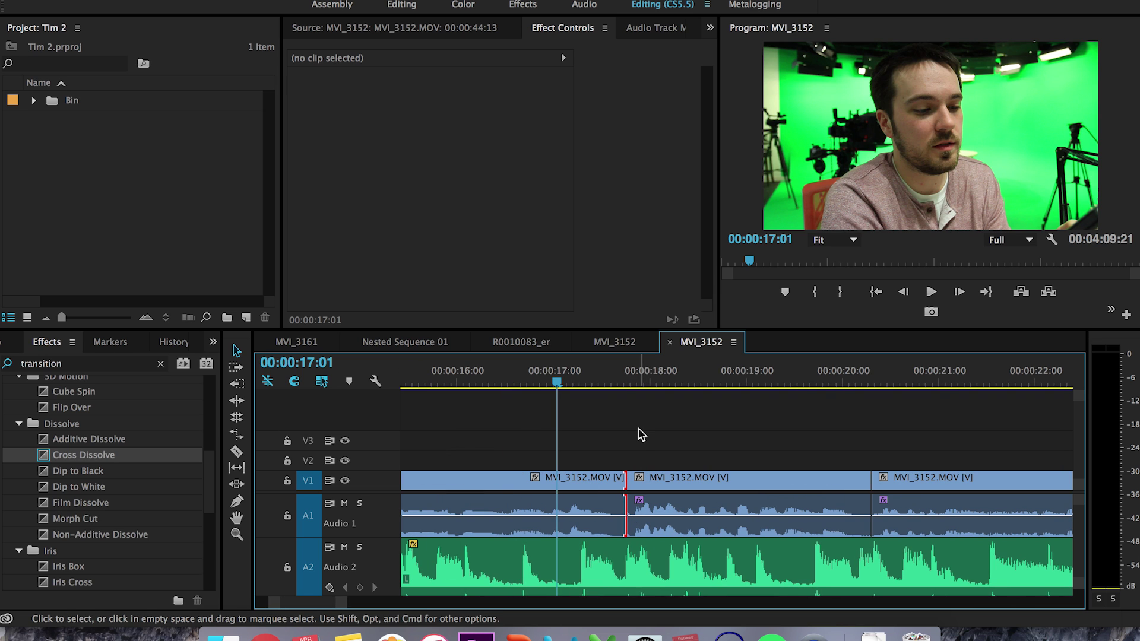
key(super+d)
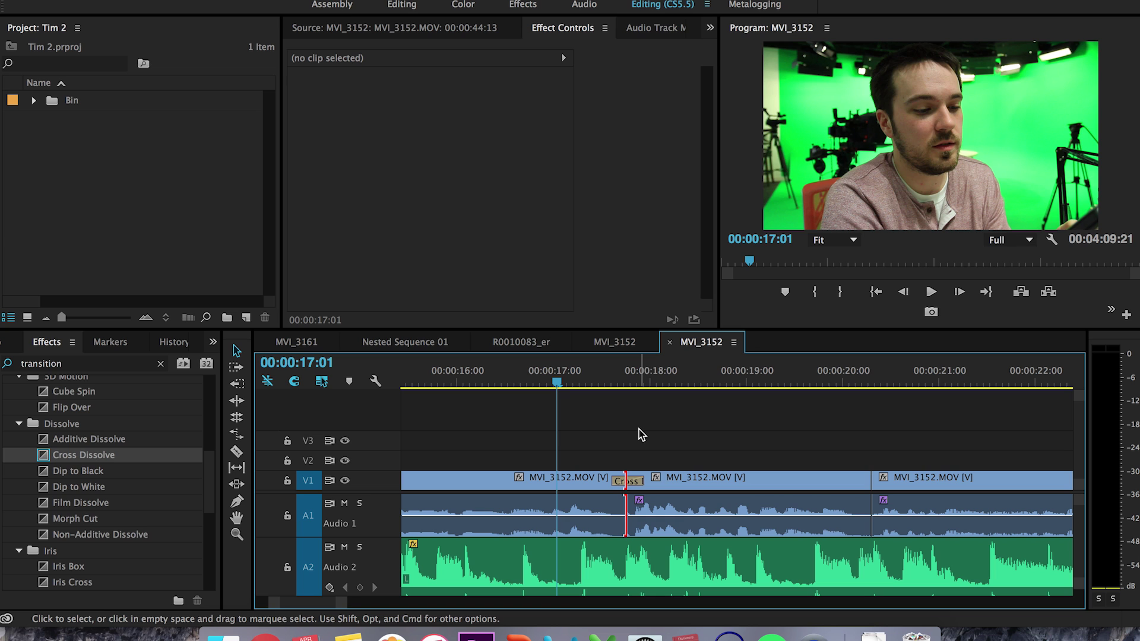
scroll(638, 429, up, 2)
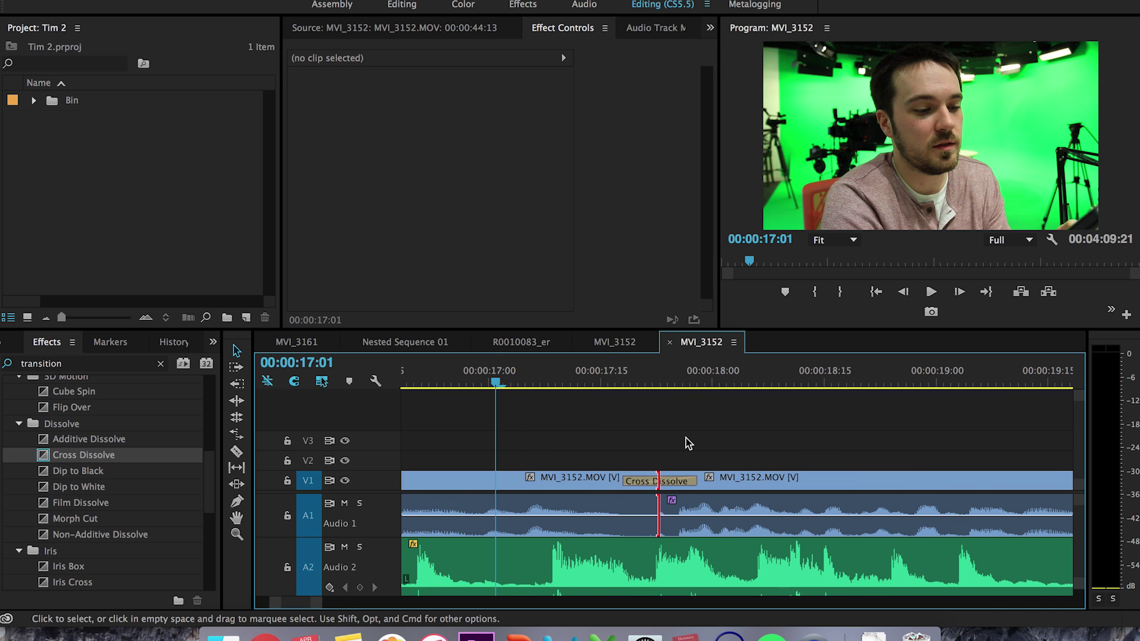
mouse_move(695, 481)
mouse_down()
mouse_move(871, 481)
mouse_move(704, 481)
mouse_up()
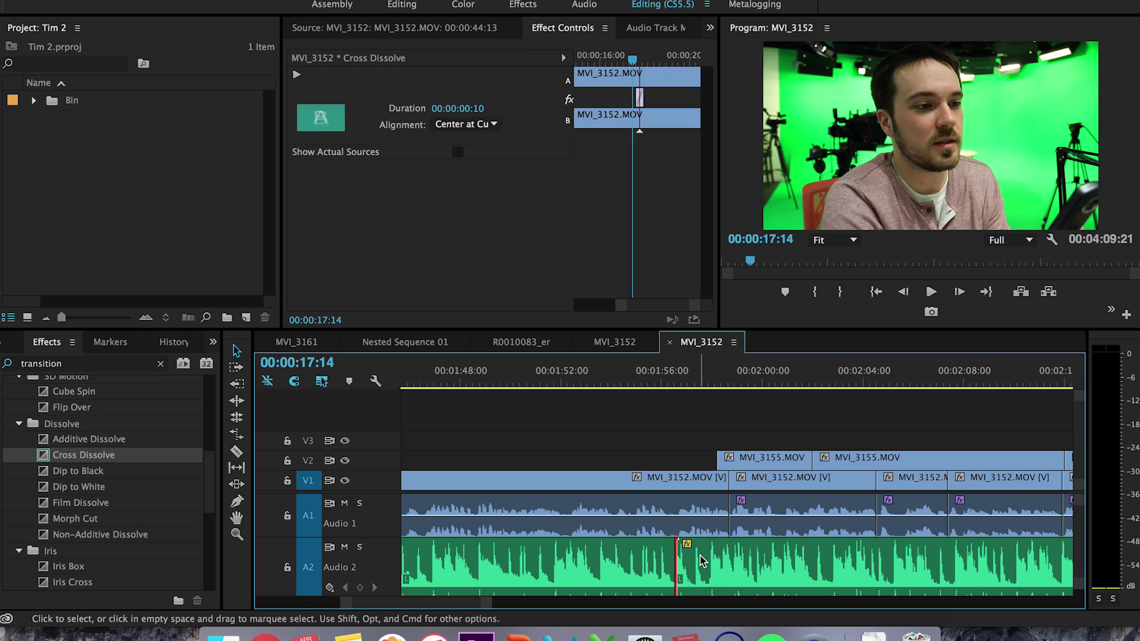
Apply the default audio transition to the A2 music cut just after 00:01:56:00 and extend the crossfade
click(685, 439)
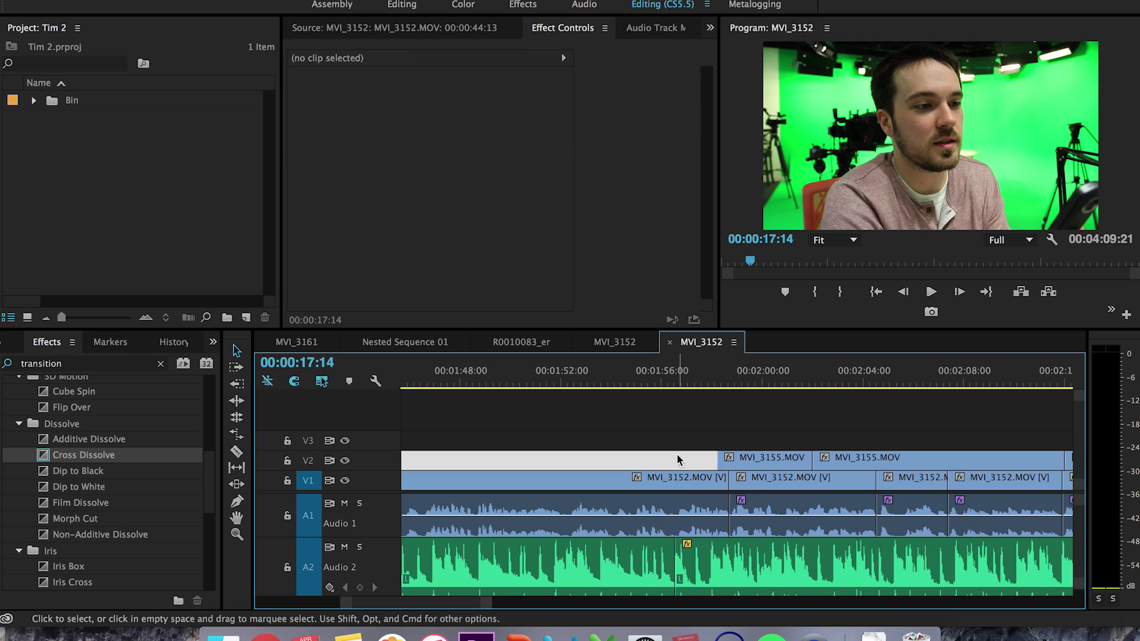
scroll(691, 564, up, 2)
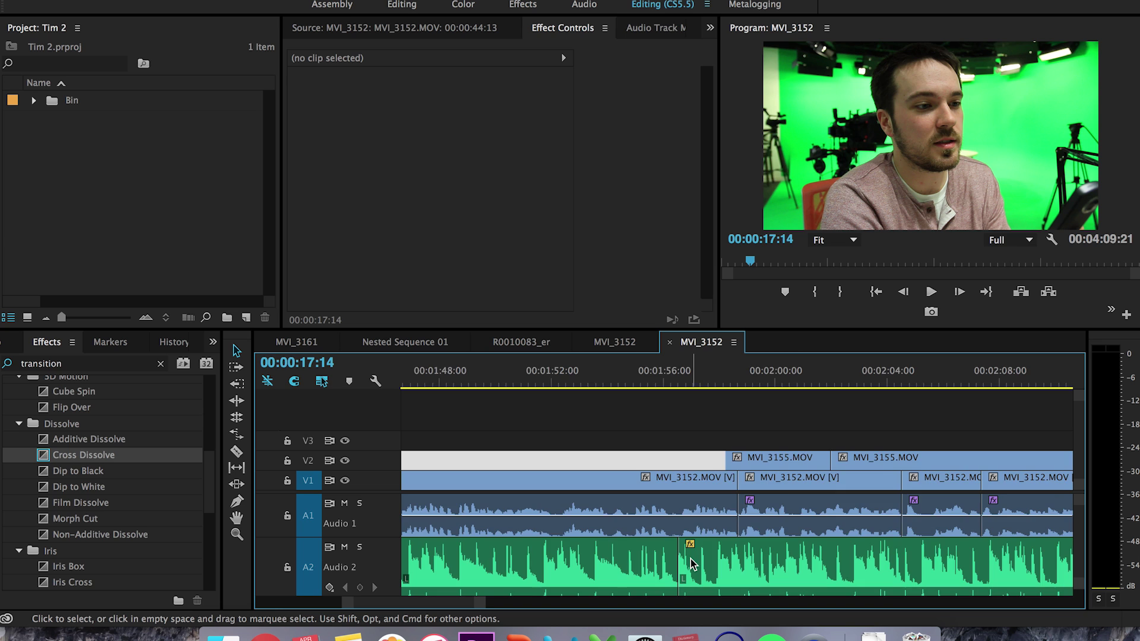
scroll(692, 564, up, 3)
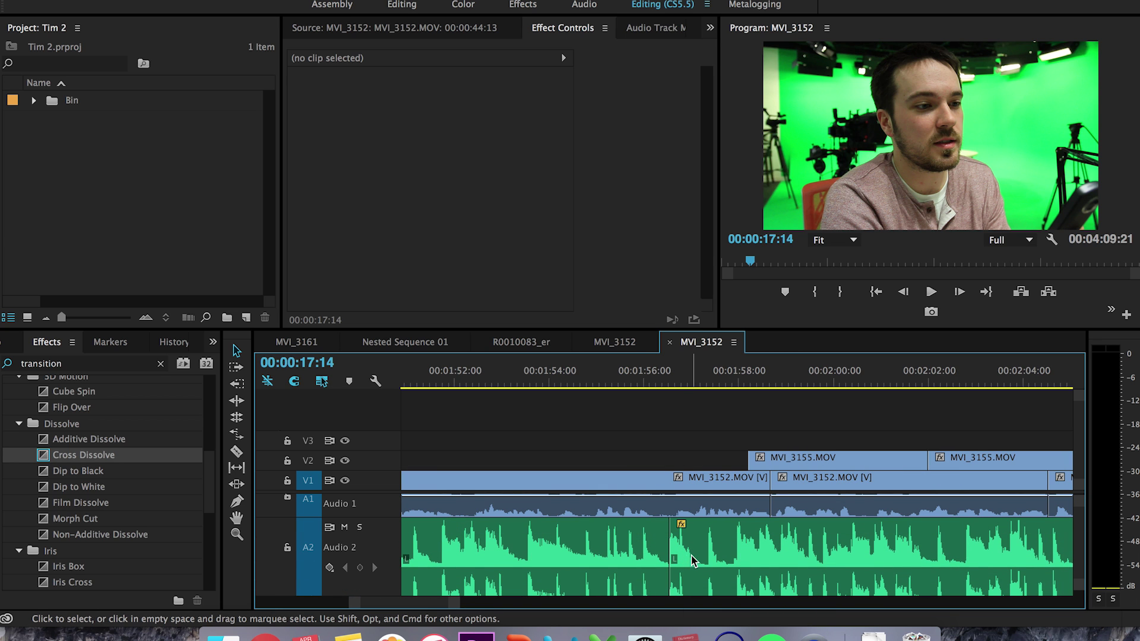
click(619, 555)
click(688, 552)
click(673, 552)
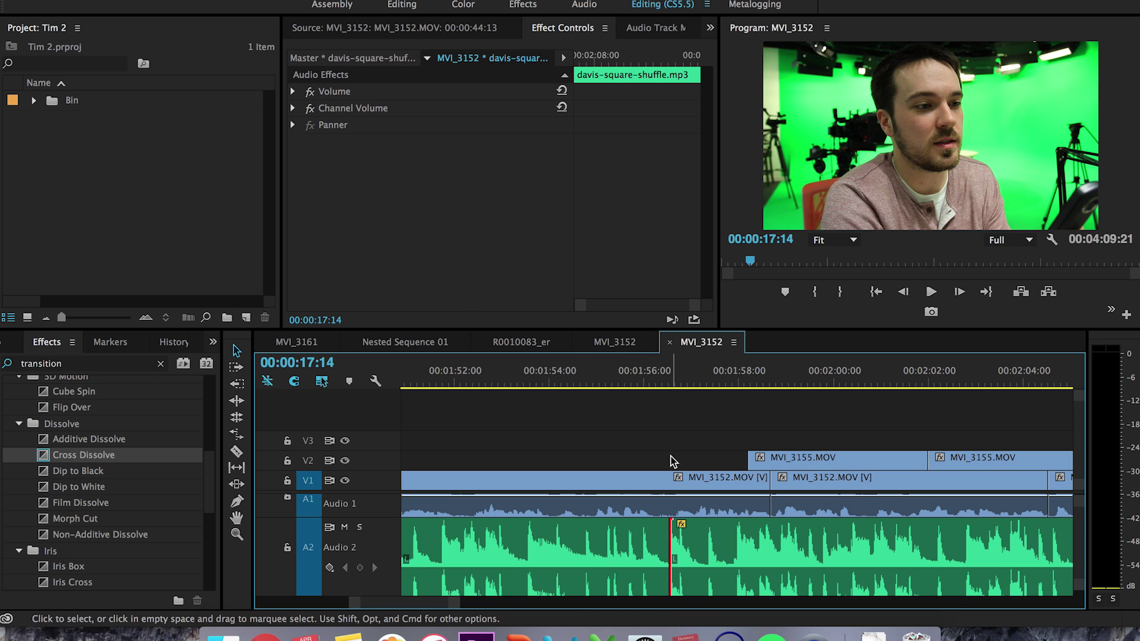
key(super+shift+d)
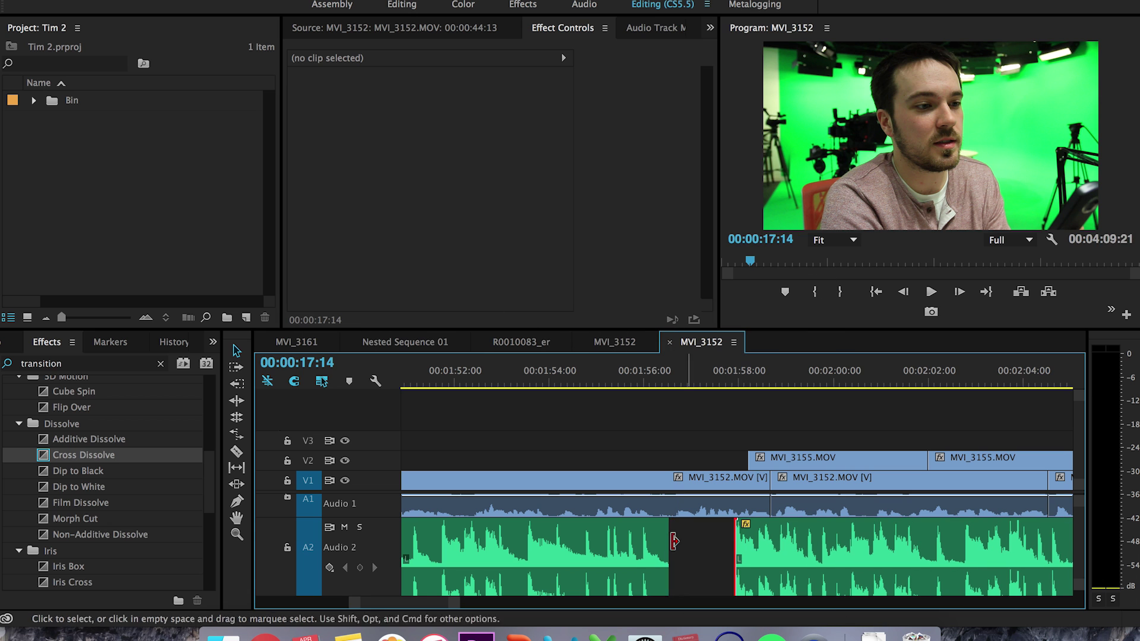
scroll(669, 541, up, 1)
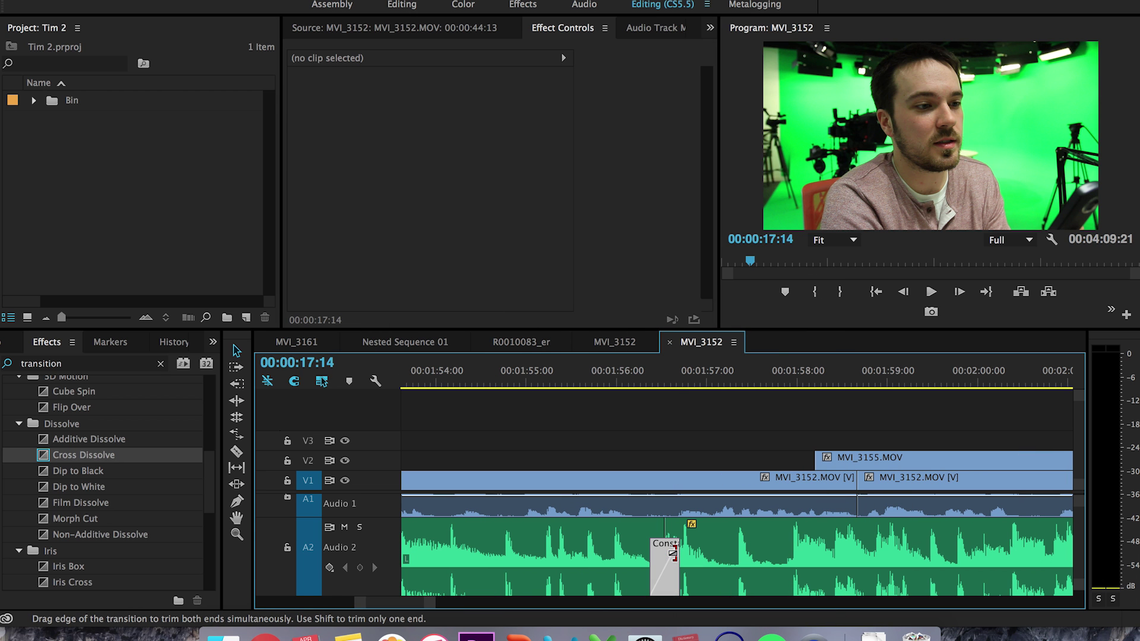
drag(672, 553, 789, 549)
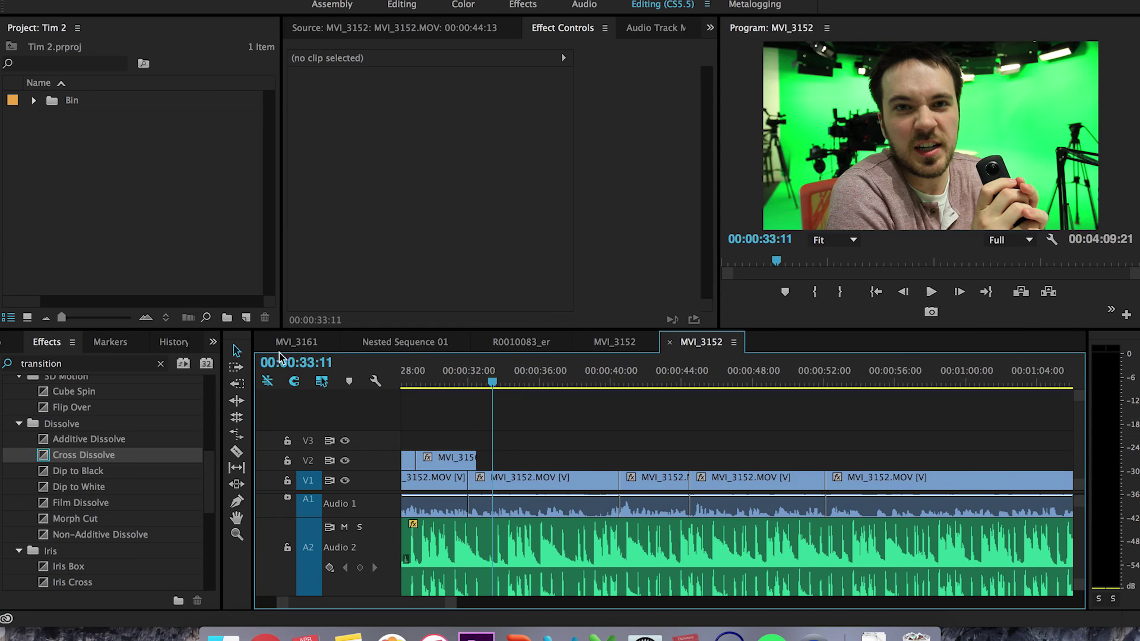
Search the effects for "rgb" and apply RGB Curves to the V1 clip under the playhead at 00:00:33:11
click(130, 366)
double_click(131, 366)
key(BackSpace)
text(rgb)
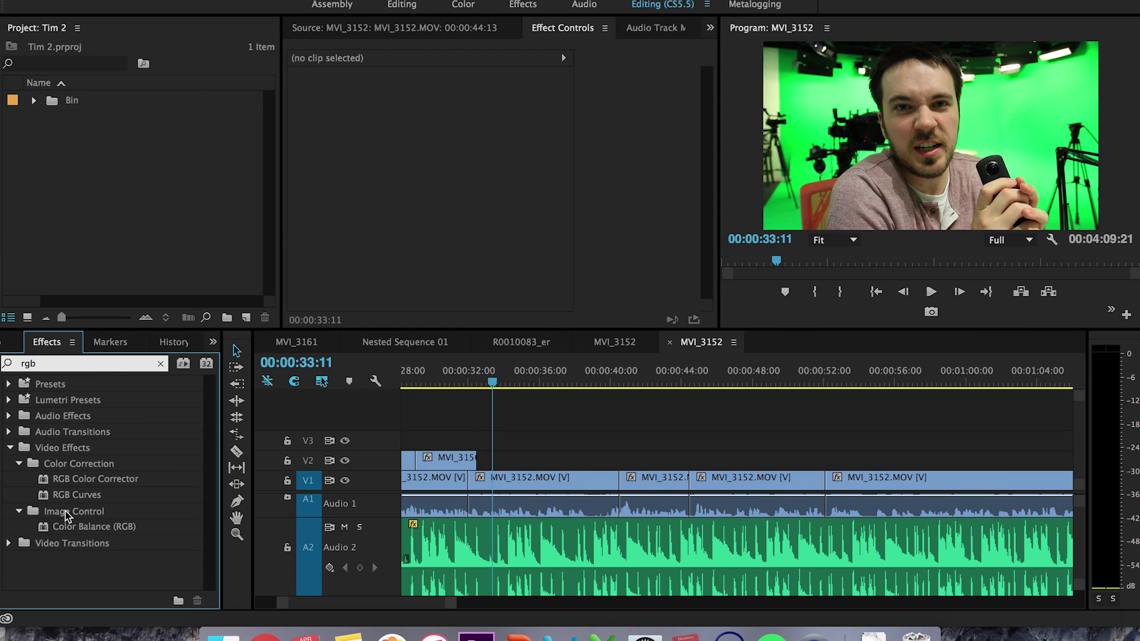
drag(76, 494, 516, 482)
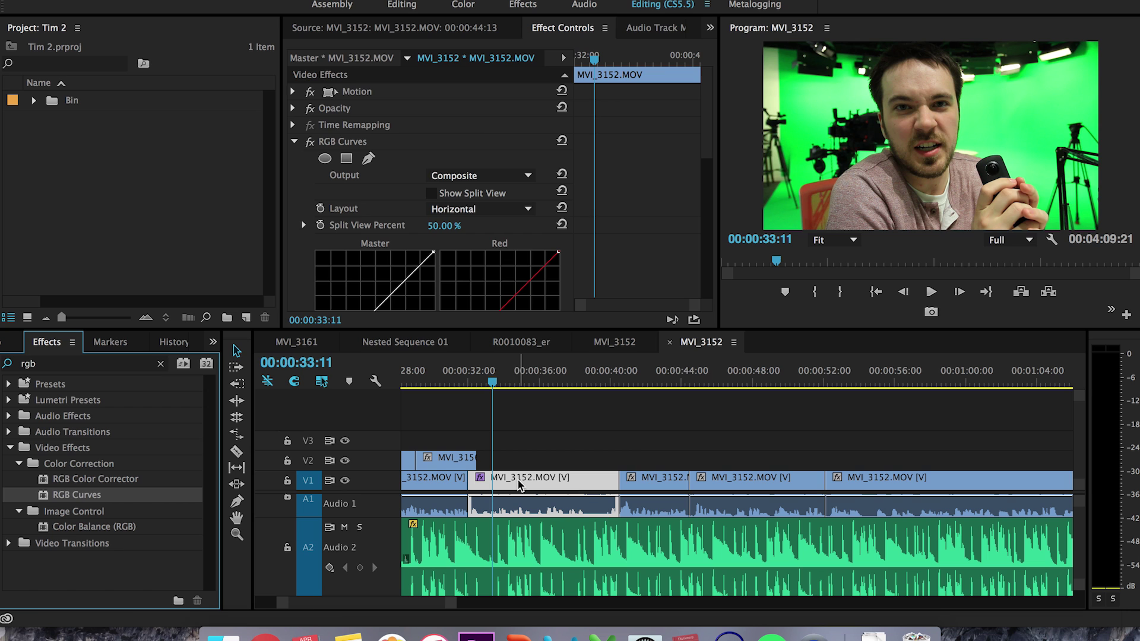
Raise the Red curve of the clip's RGB Curves effect strongly to give the image a red tint
scroll(639, 232, down, 5)
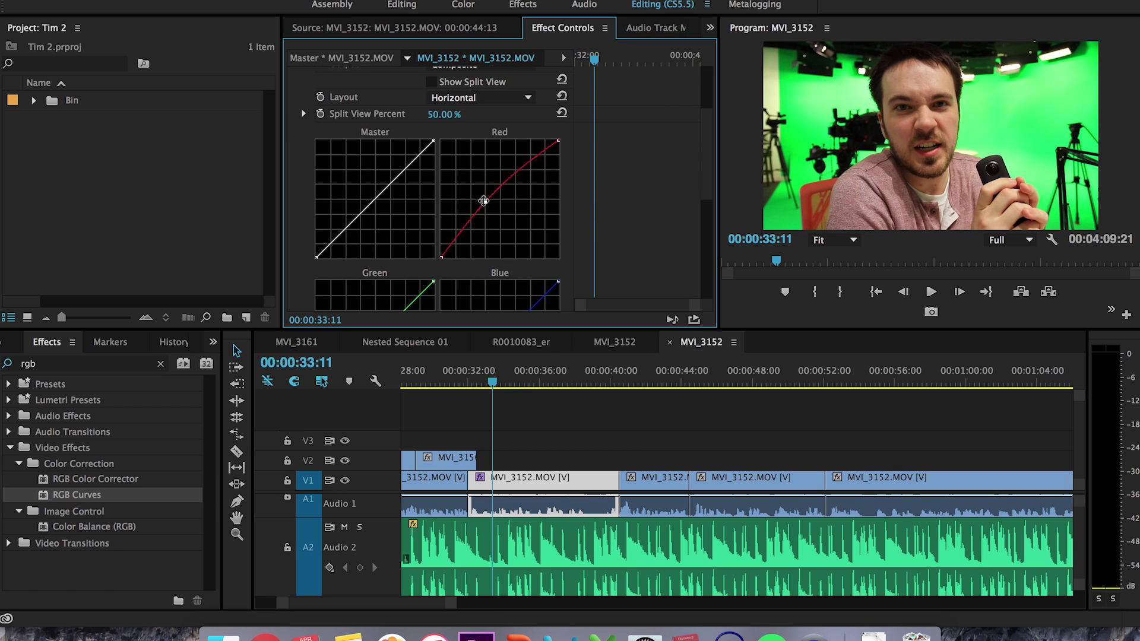
drag(492, 205, 462, 189)
scroll(487, 456, up, 2)
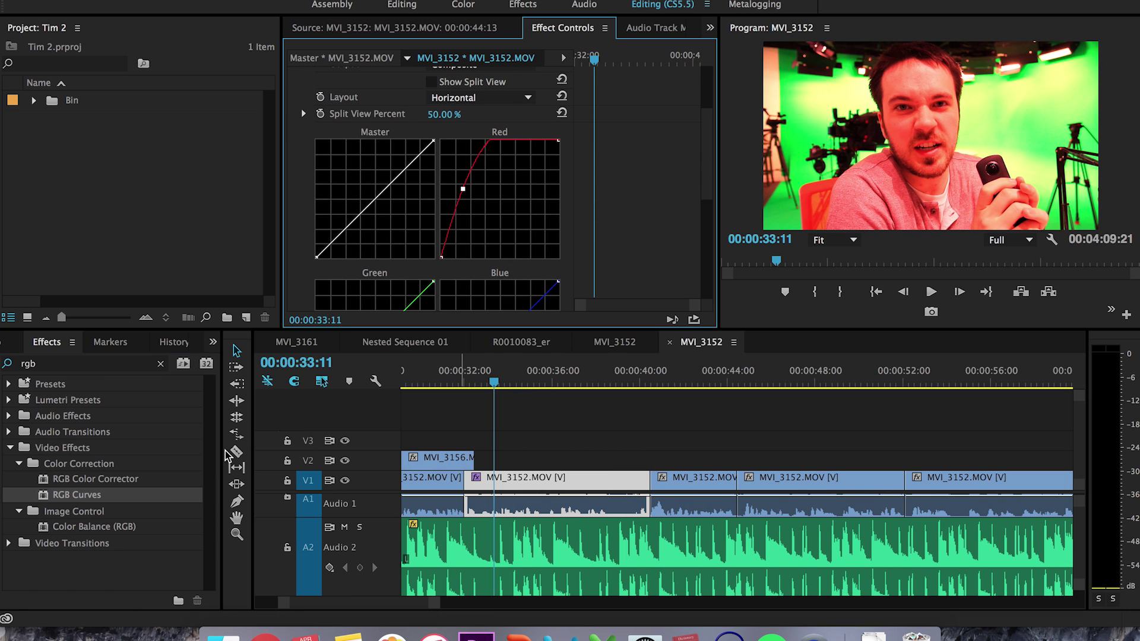
Search the effects for "high" and apply the Highpass audio effect to the same clip's audio on A1
click(81, 375)
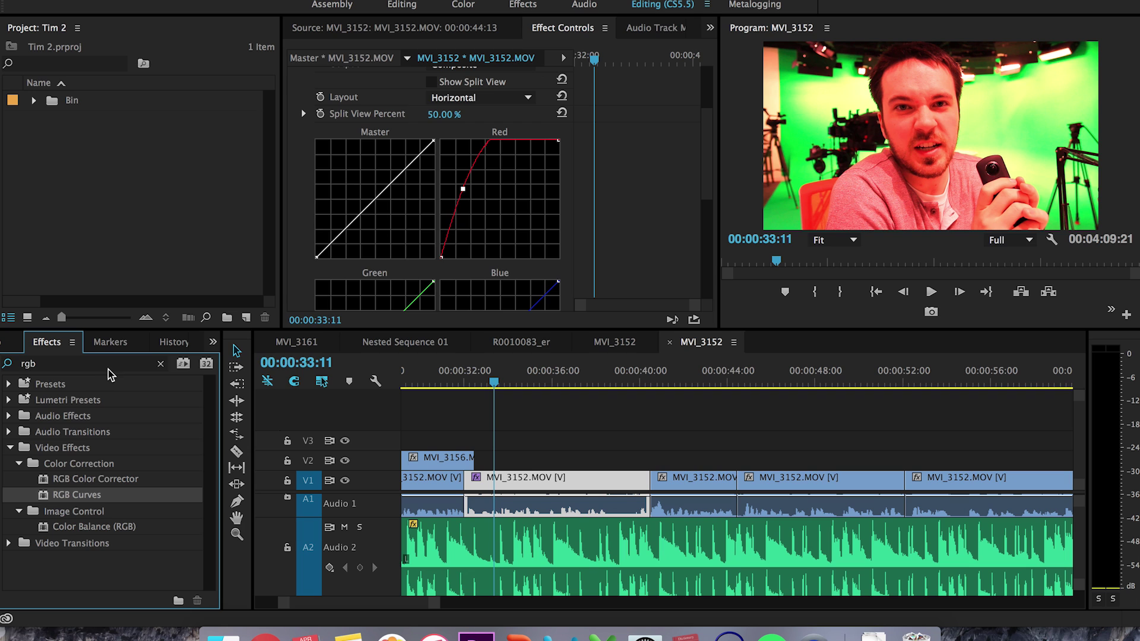
click(126, 368)
key(BackSpace)
key(BackSpace)
key(BackSpace)
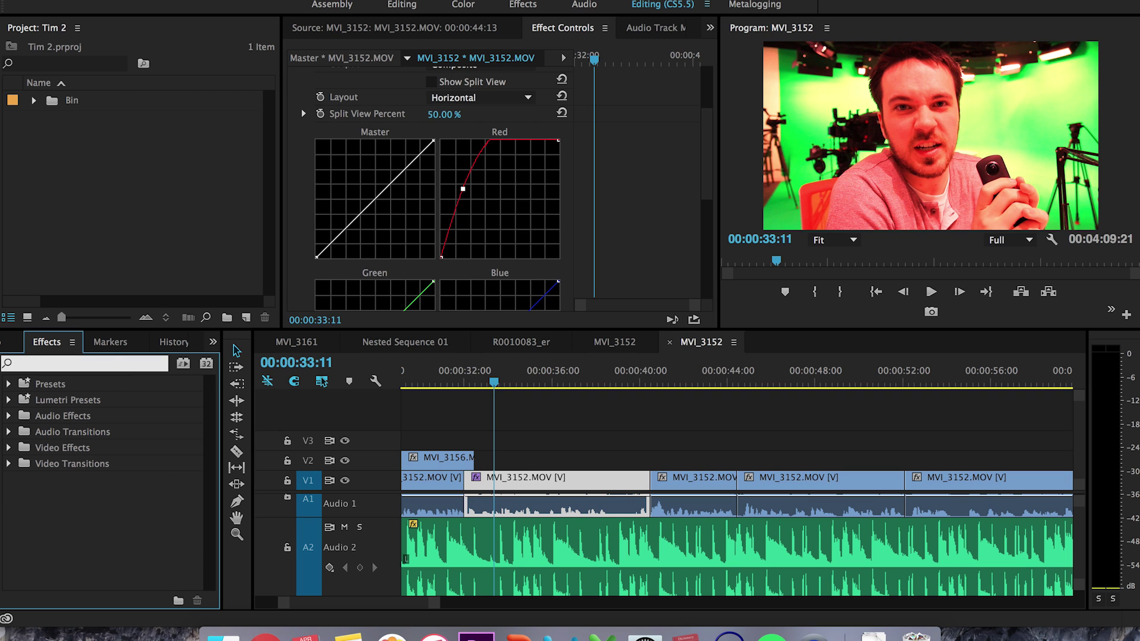
text(high)
drag(60, 445, 571, 512)
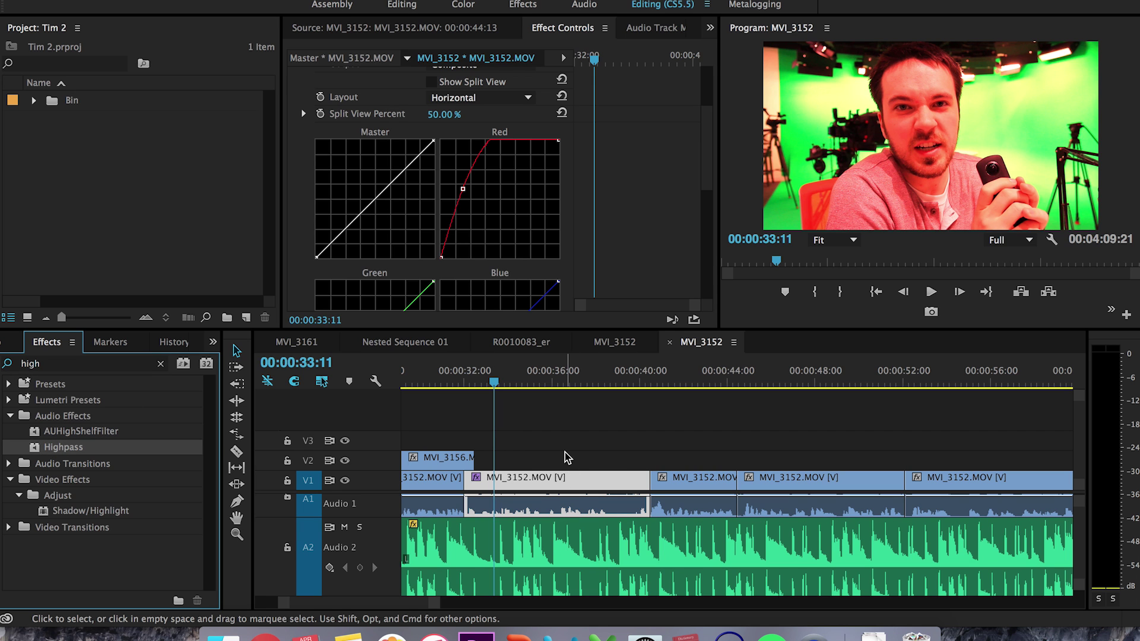
Examine the Highpass settings among the selected clip's audio effects, and deselect the clip
mouse_move(567, 457)
mouse_down()
mouse_move(555, 545)
mouse_move(560, 460)
mouse_up()
key(alt+equal)
key(equal)
click(561, 479)
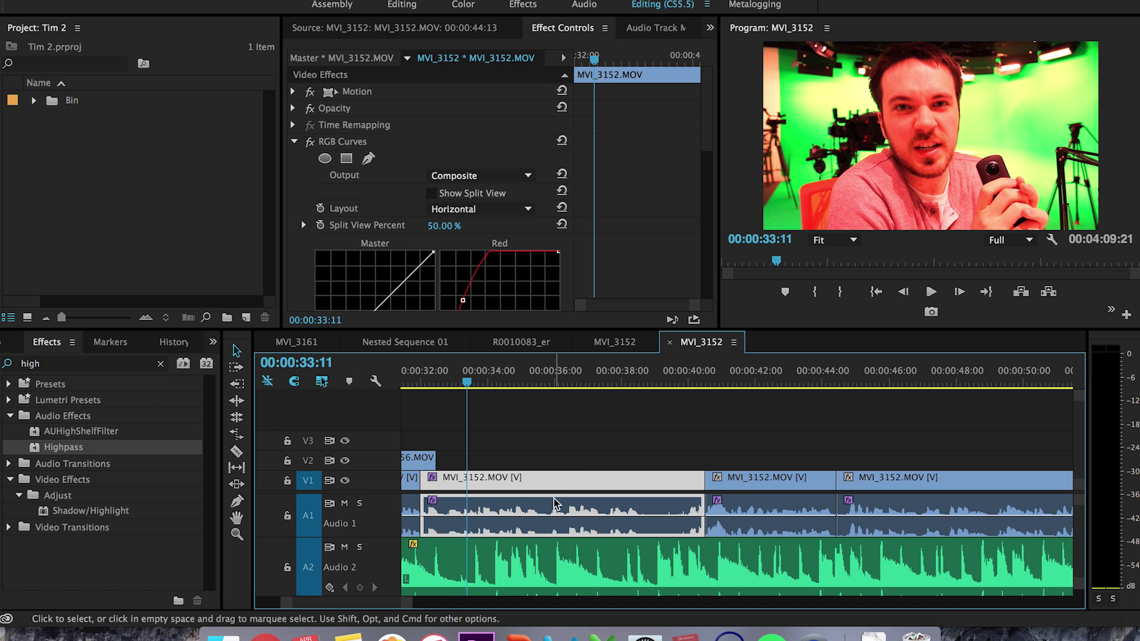
key(minus)
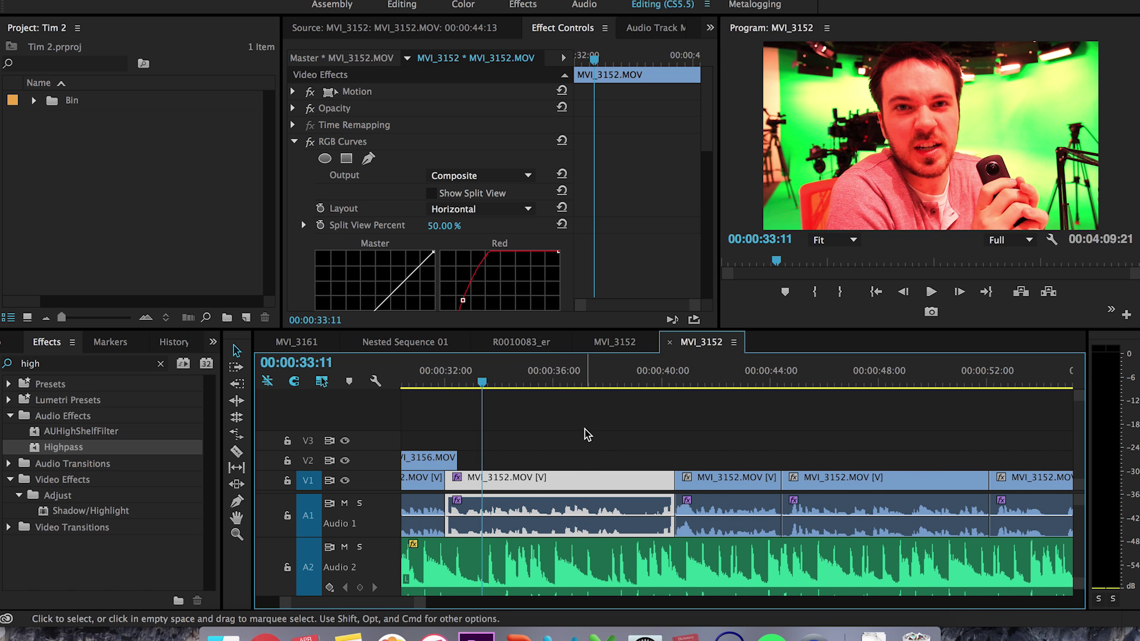
key(super+shift+a)
click(600, 479)
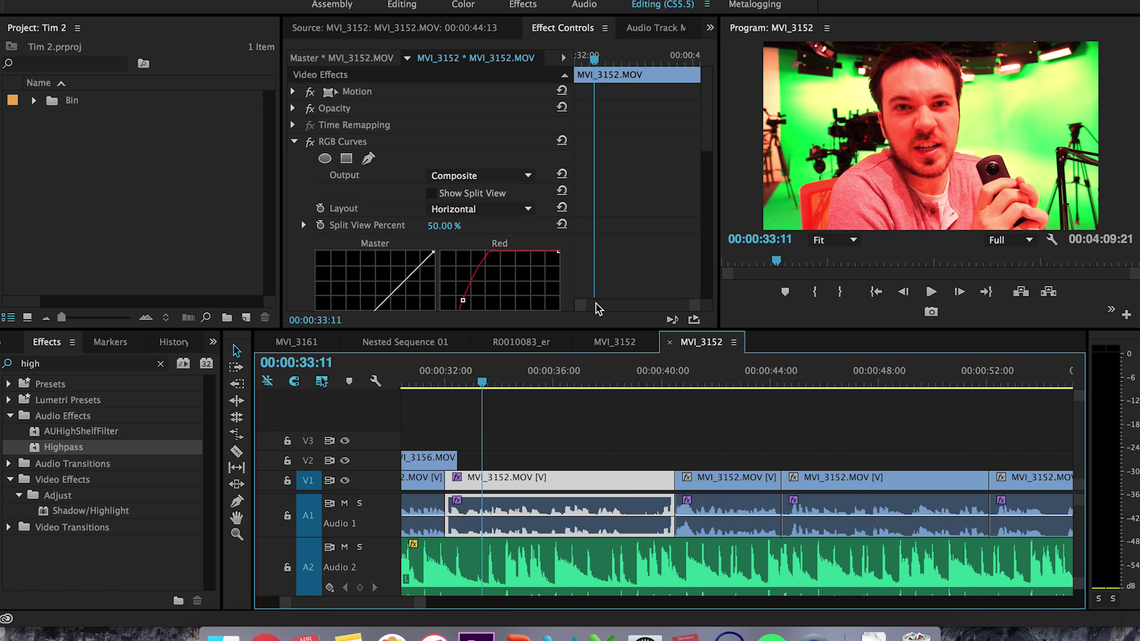
scroll(609, 294, down, 5)
scroll(609, 294, down, 5)
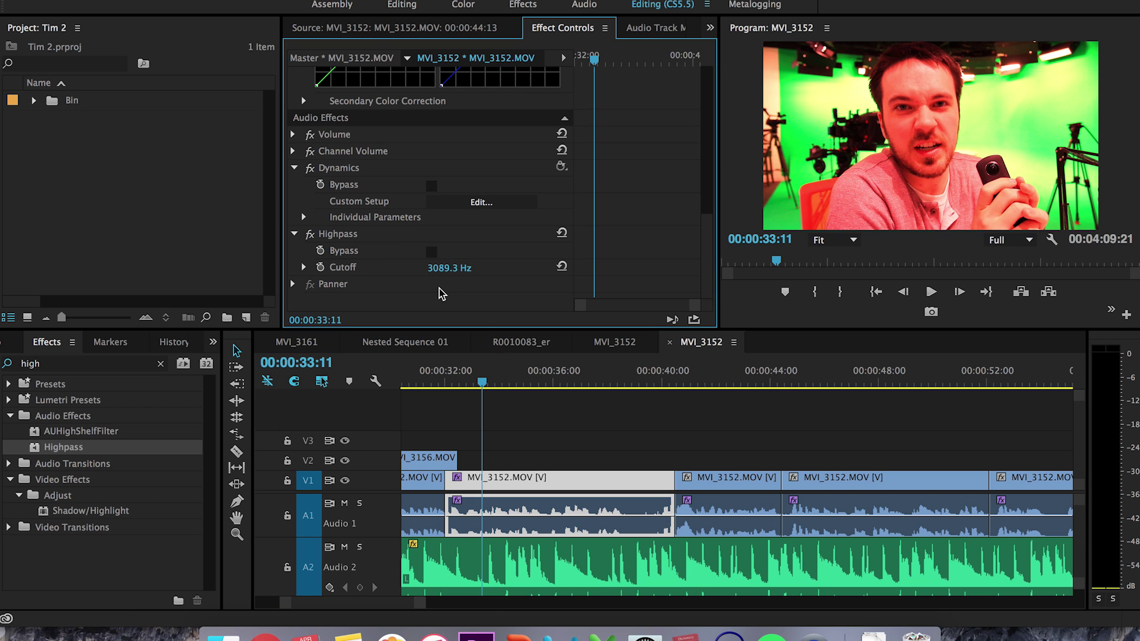
click(573, 449)
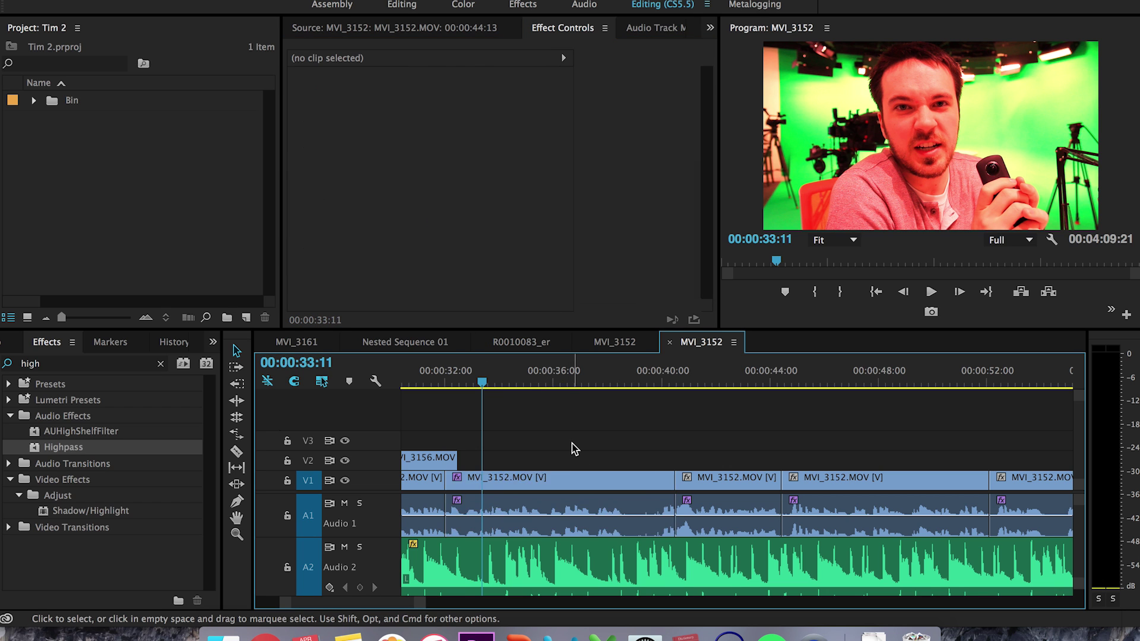
key(minus)
key(equal)
key(equal)
key(equal)
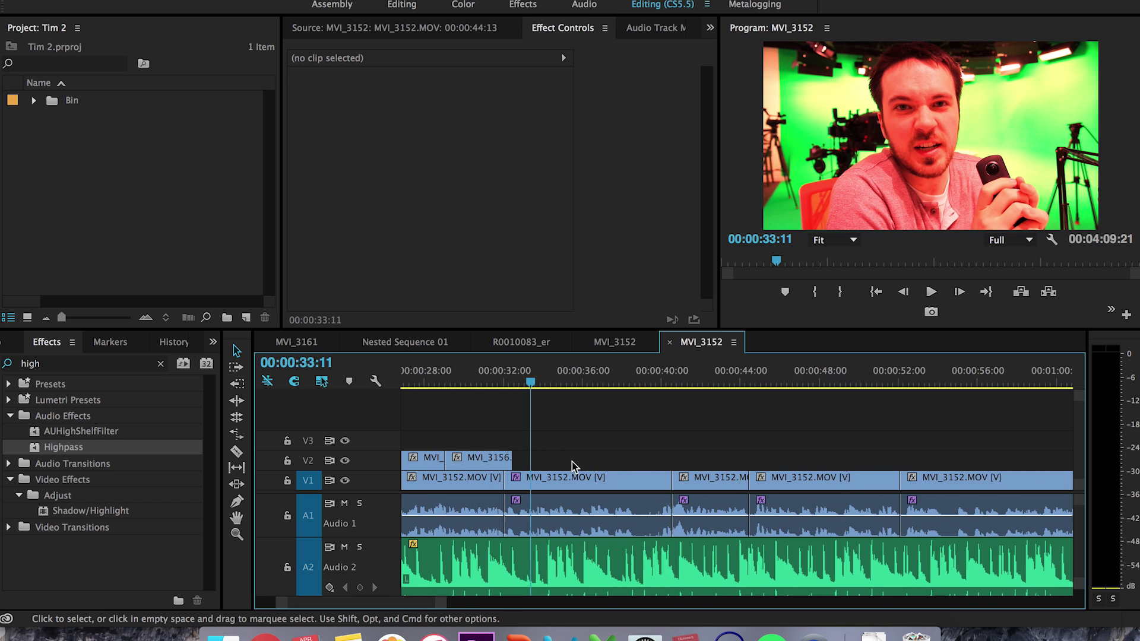
Paste only the RGB Curves and Highpass effects from the red-tinted V1 clip onto the clip directly after it, excluding every other attribute and Dynamics
click(584, 480)
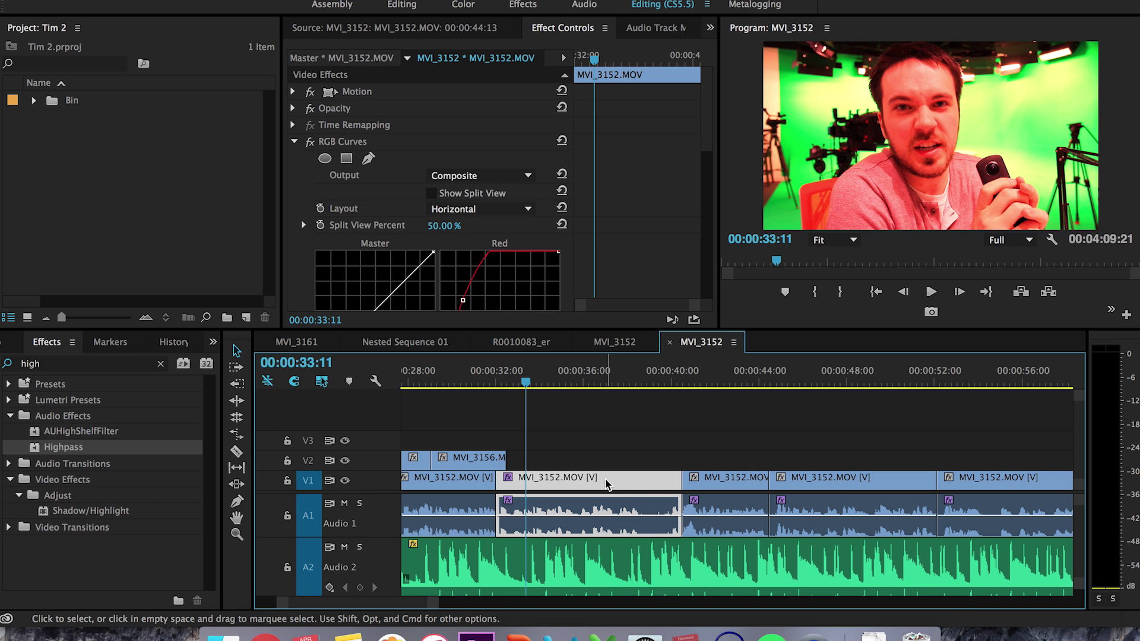
scroll(653, 451, right, 2)
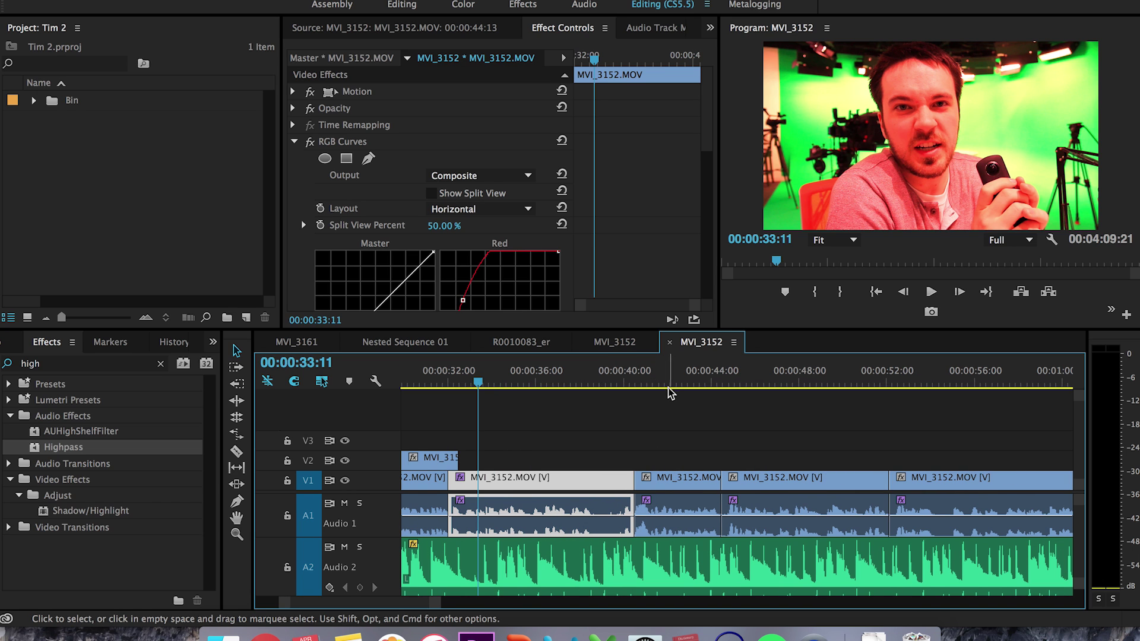
click(672, 478)
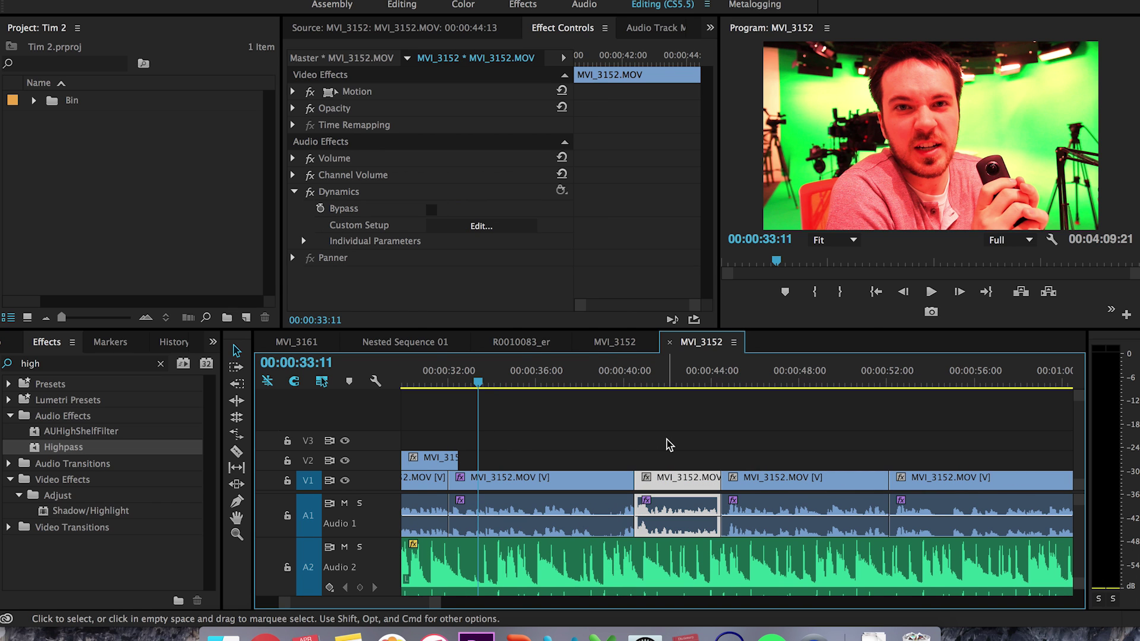
key(super+alt+v)
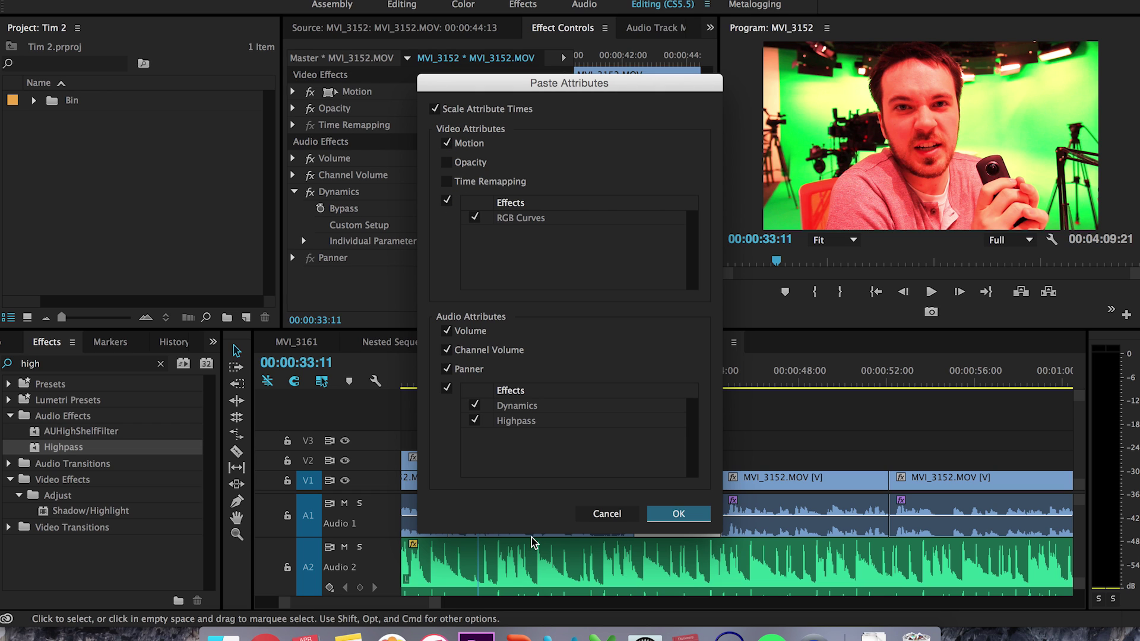
click(447, 143)
click(447, 331)
click(446, 350)
click(447, 369)
click(474, 405)
click(475, 406)
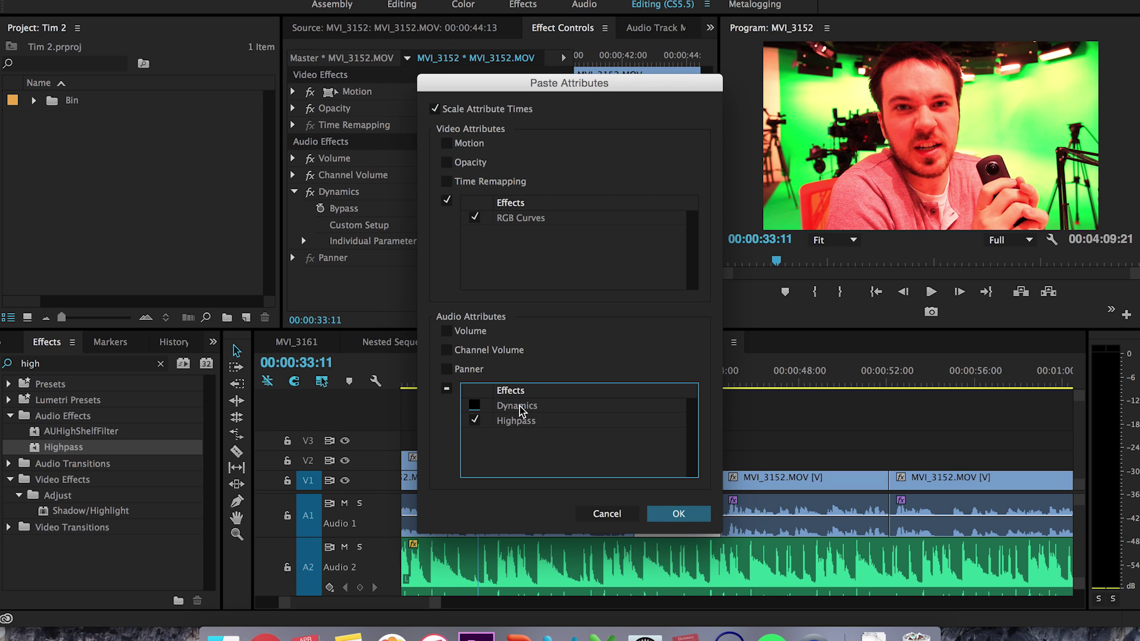
click(675, 514)
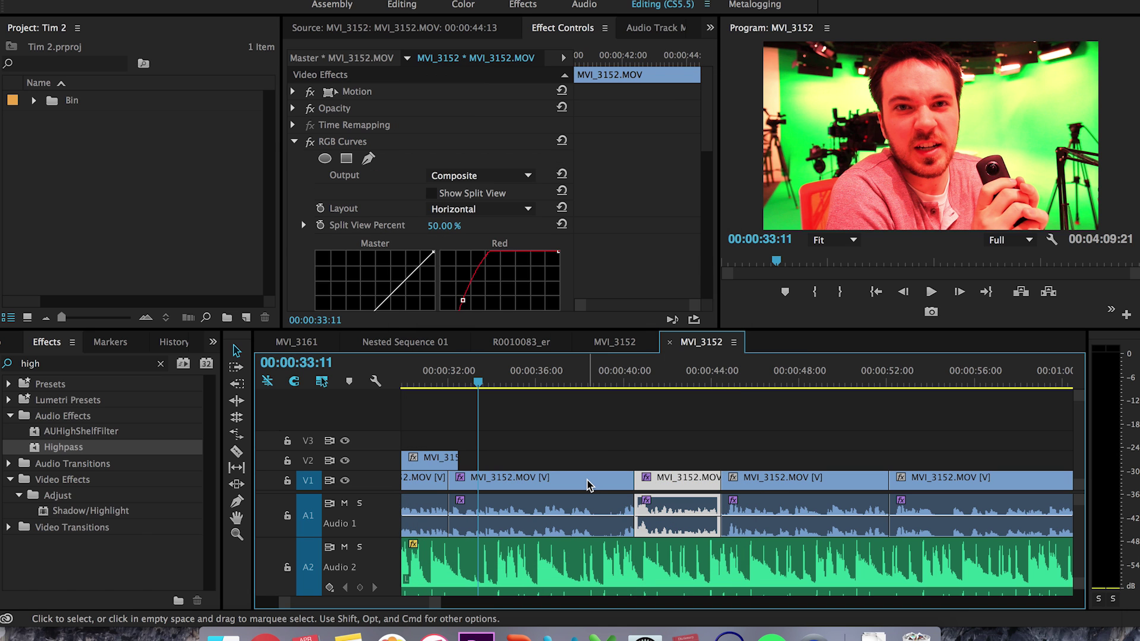
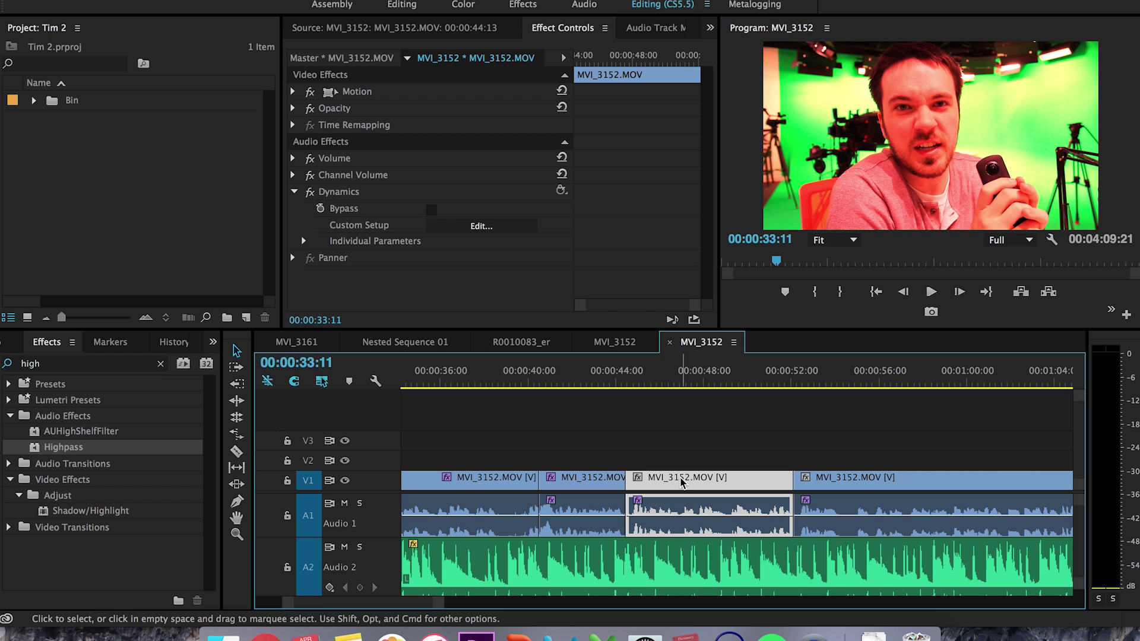
Check the Paste Attributes options for the second clip after the original red-tinted one, and close them without pasting
key(super+alt+v)
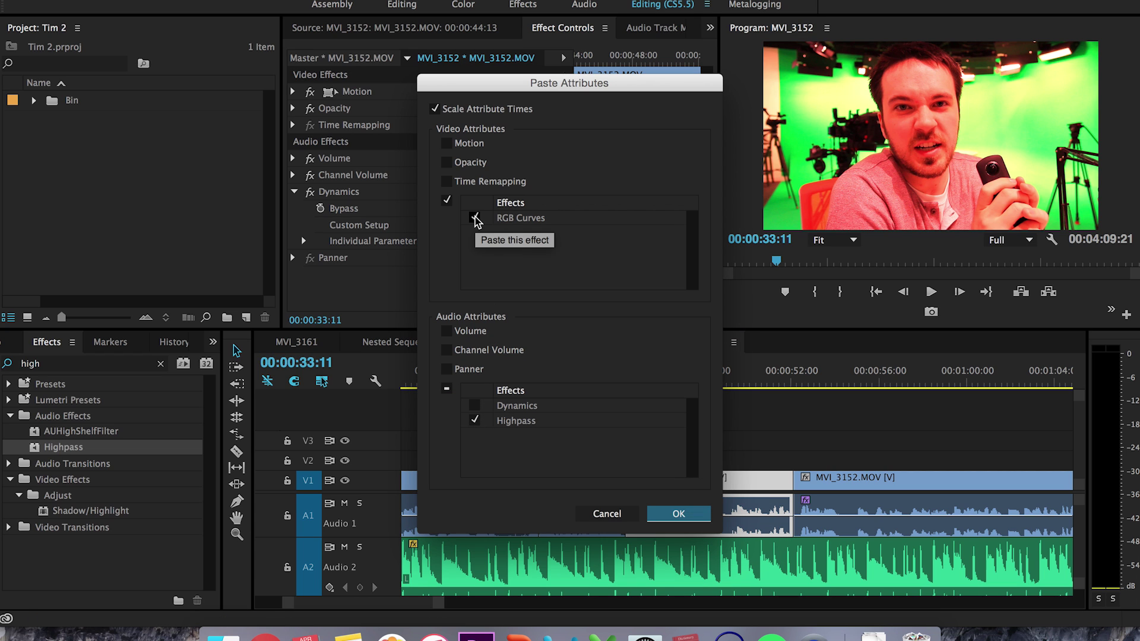
click(606, 513)
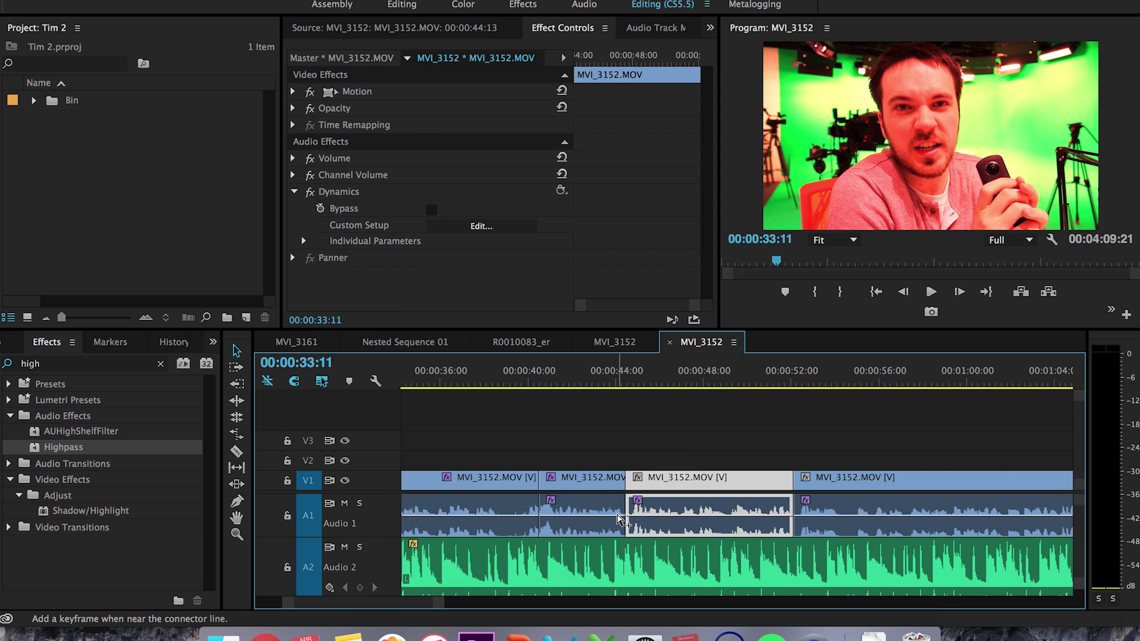
Jump the playhead forward through the edit points to the cut at 00:01:13:27 and inspect the surrounding clips
key(Down)
key(Down)
key(Down)
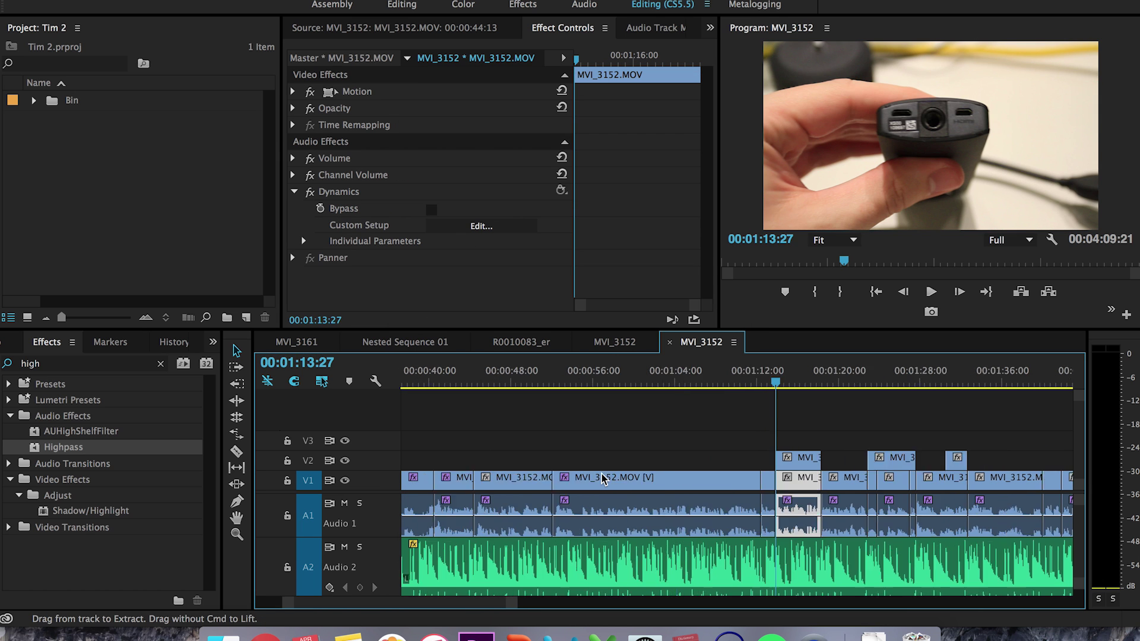
scroll(602, 480, up, 3)
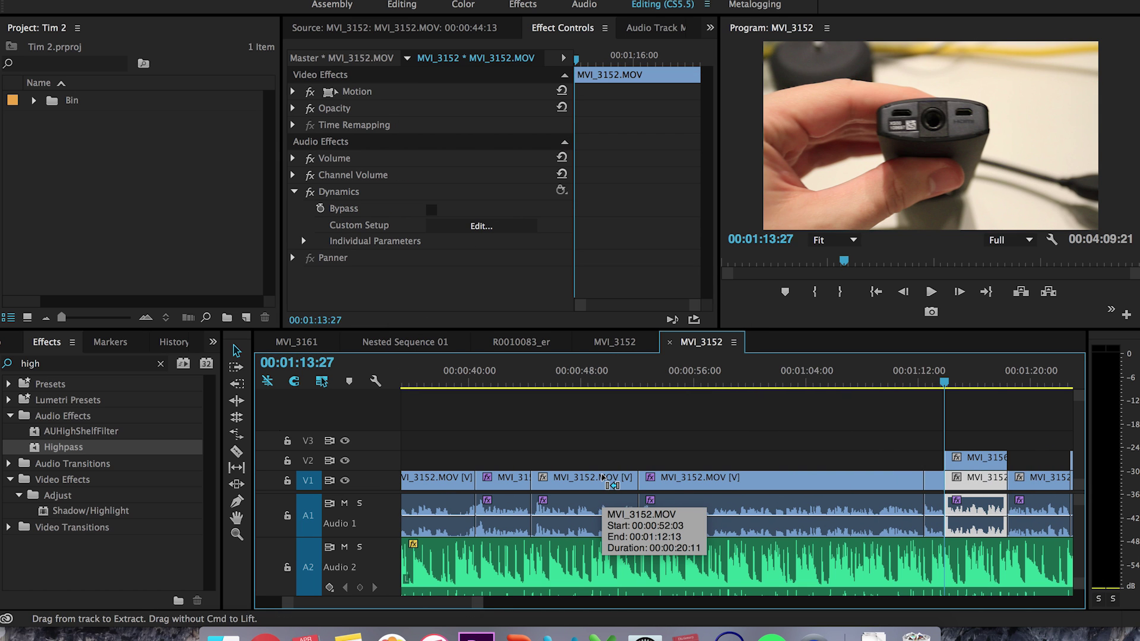
scroll(602, 478, up, 2)
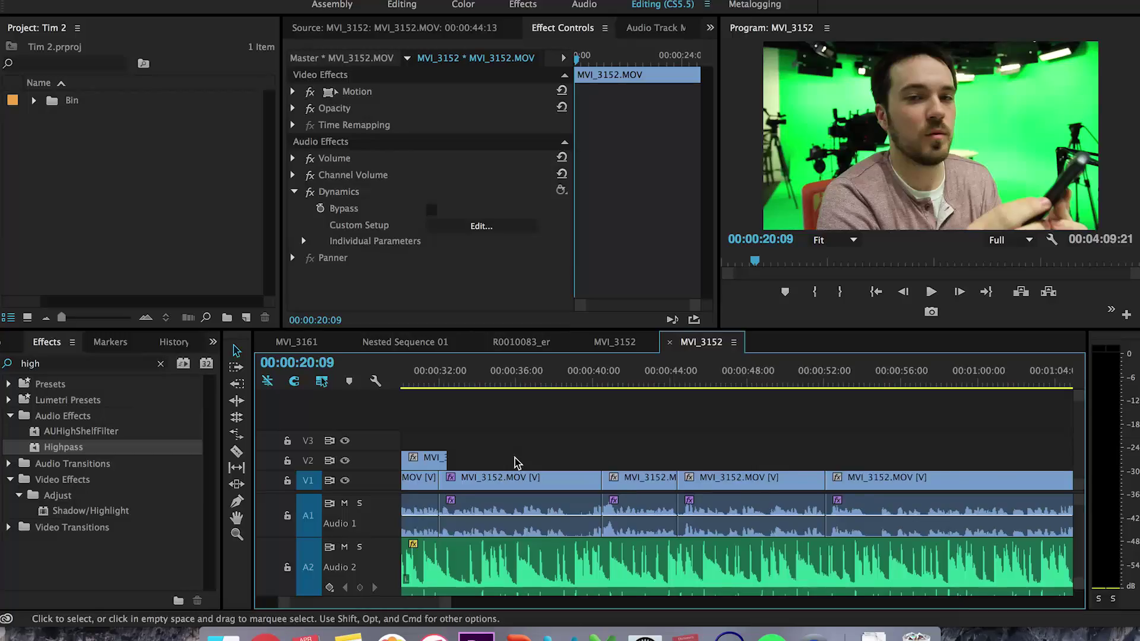
Place the playhead at 00:00:36:03 and step forward, selecting each V1 clip in turn, up to the one starting at 00:01:40:00
click(542, 379)
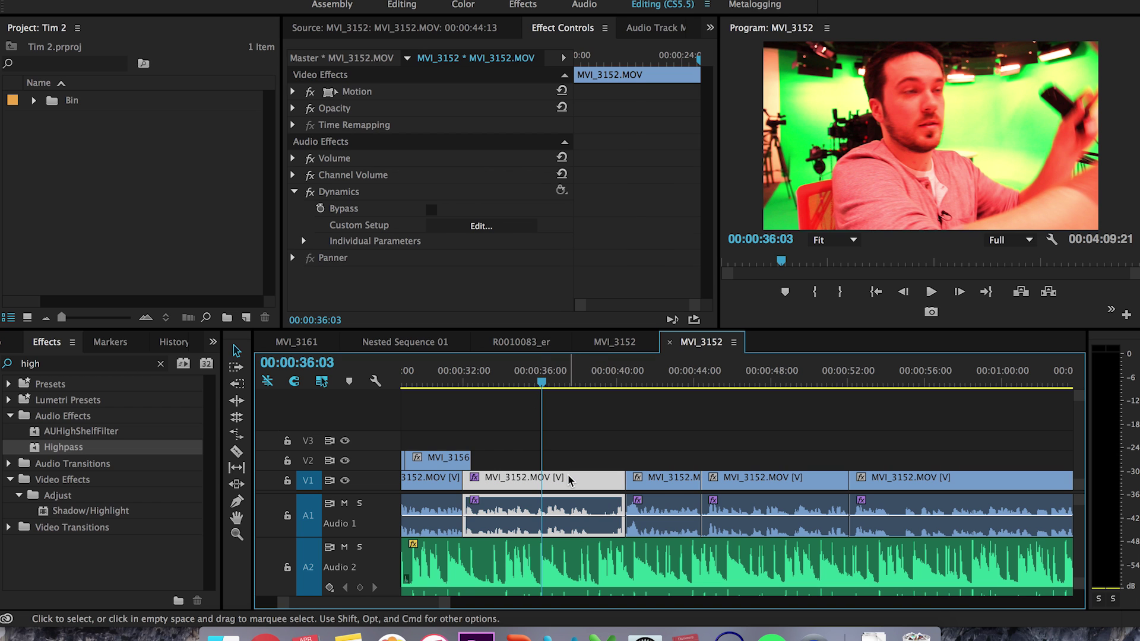
key(super+Down)
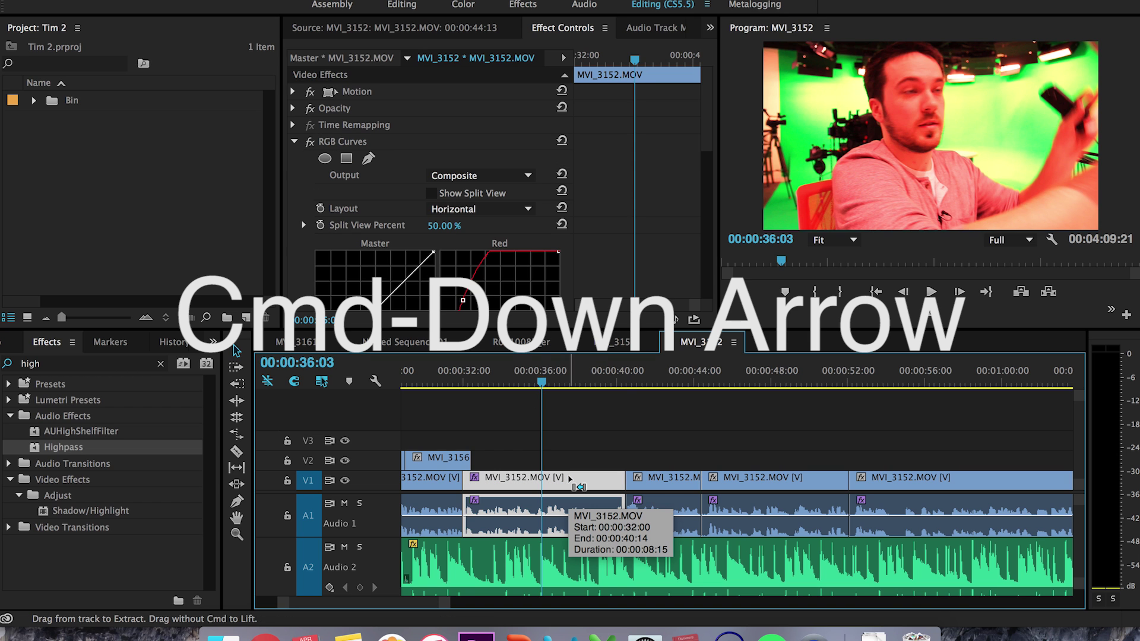
key(super+Down)
key(super+Down)
key(super+Down)
key(super+Down)
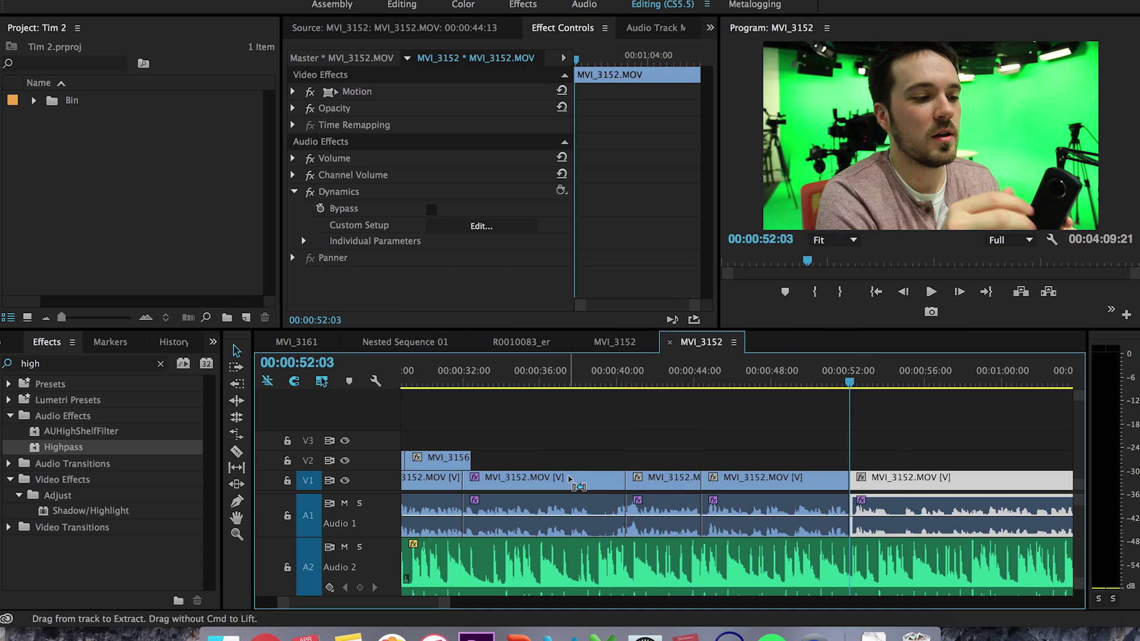
key(super+Down)
key(super+Down)
key(super+Down)
key(super+Down)
key(super+Down)
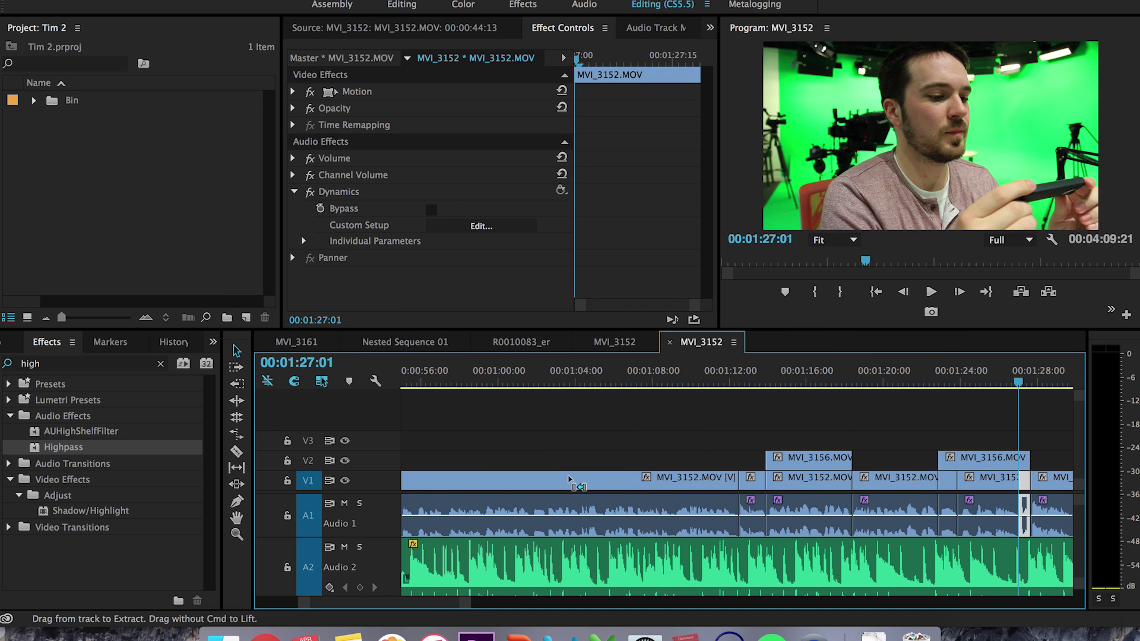
key(super+Down)
key(super+Down)
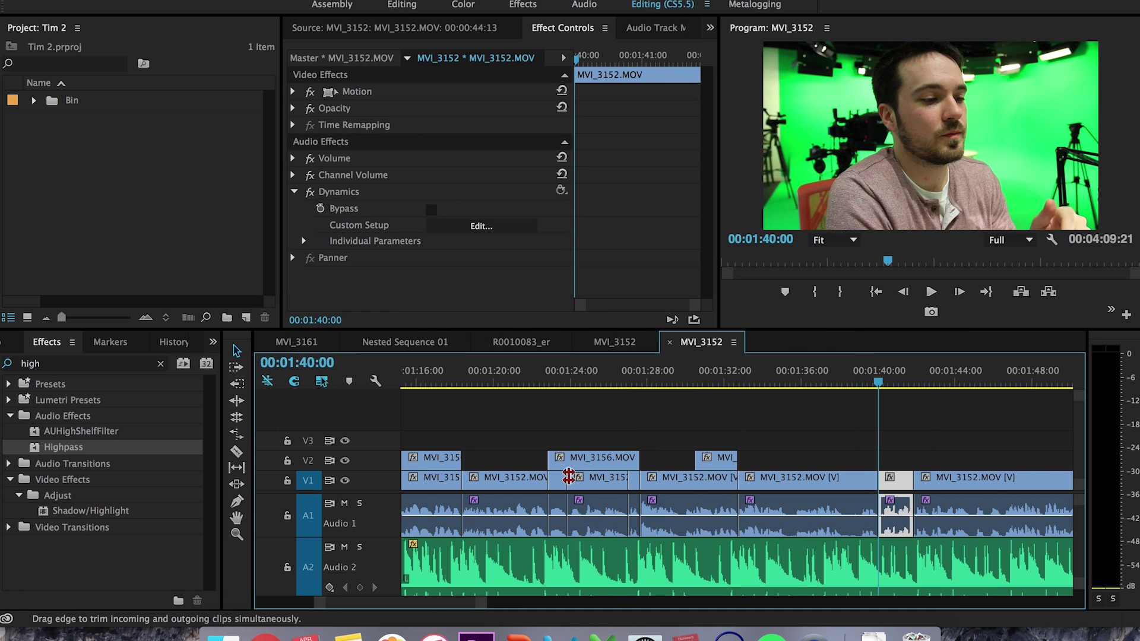
Step back through four edits from 00:01:40:00, selecting the V1 clips along the way, and play the sequence
key(super+Up)
key(super+Up)
key(super+Up)
key(super+Up)
key(space)
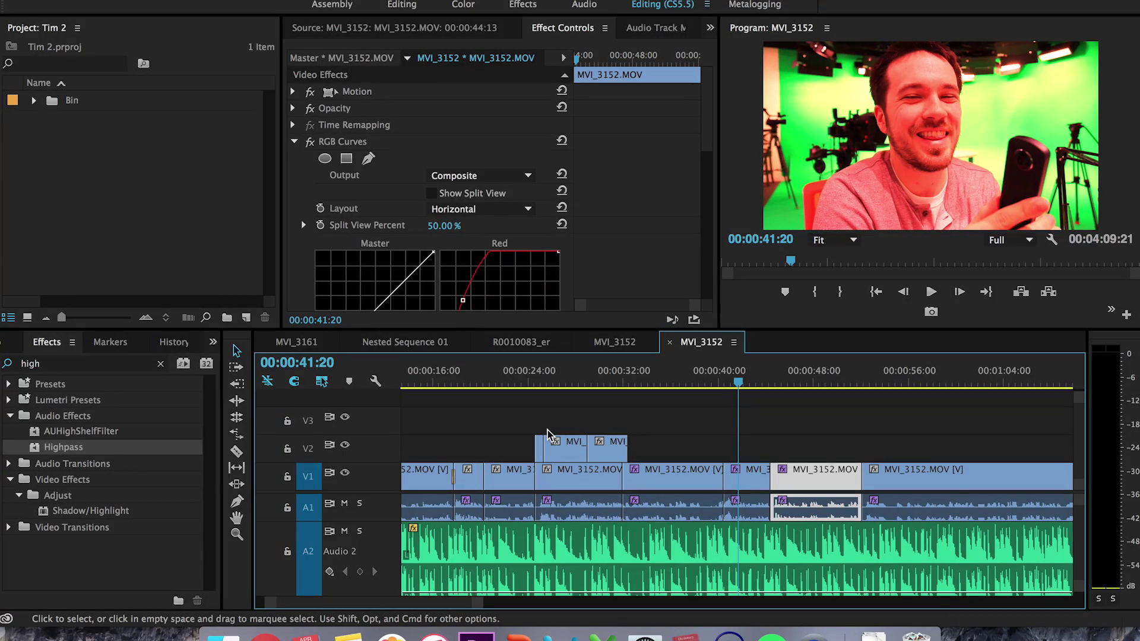
Inspect the clips around the playhead at 00:00:41:20 at several timeline zoom levels centred on the playhead
key(minus)
key(minus)
key(minus)
key(minus)
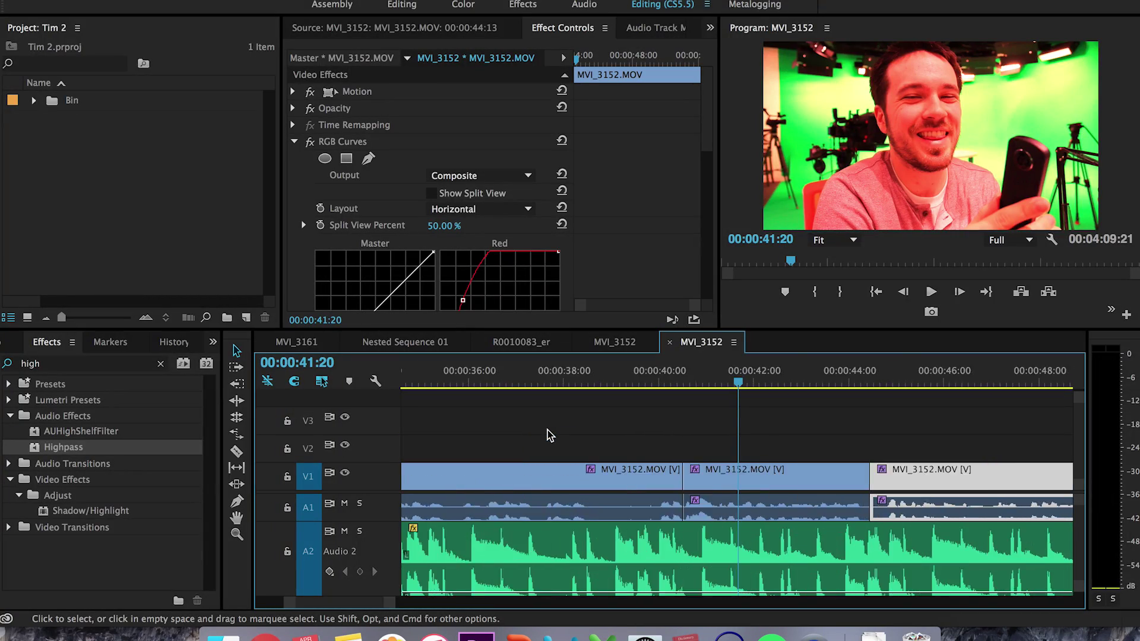
key(equal)
key(equal)
key(equal)
key(equal)
key(equal)
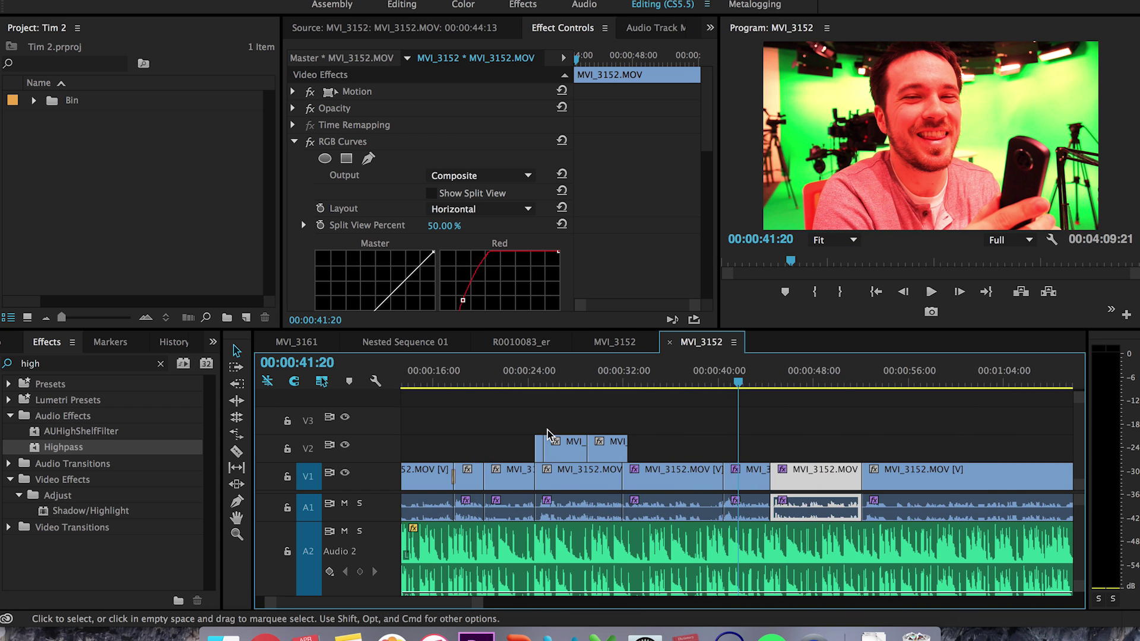
key(minus)
key(minus)
scroll(734, 458, right, 3)
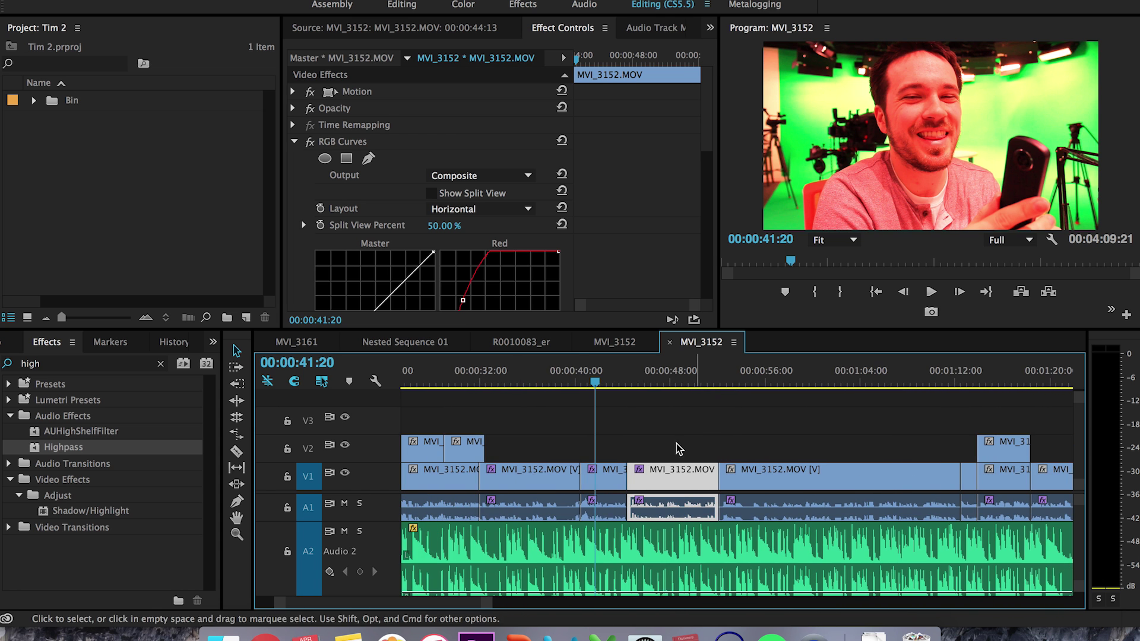
scroll(647, 442, left, 3)
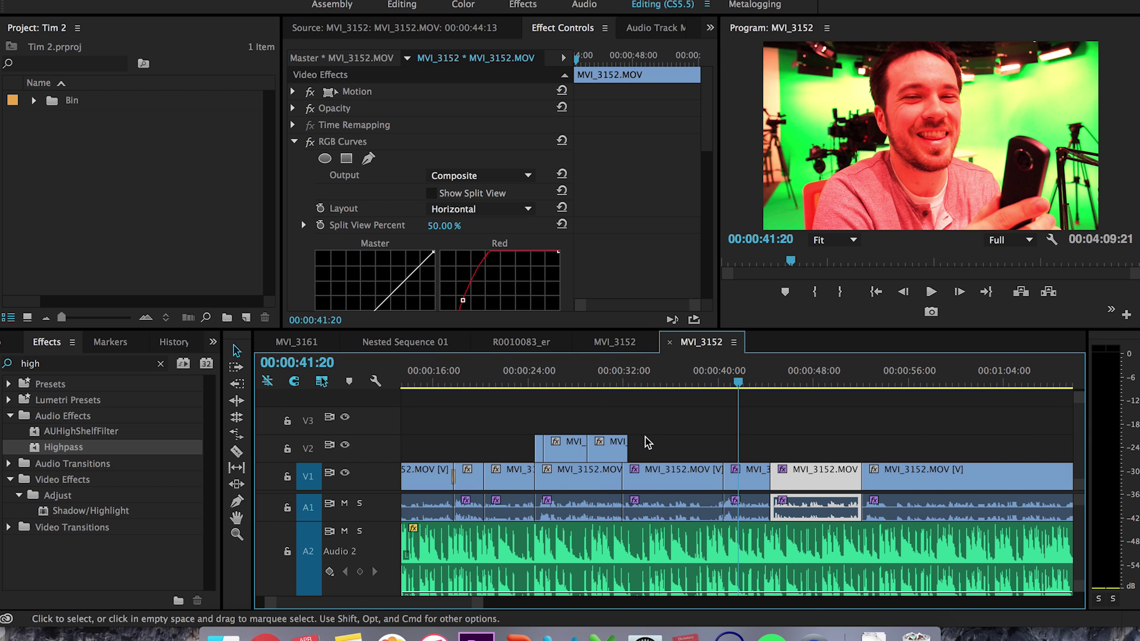
key(equal)
key(equal)
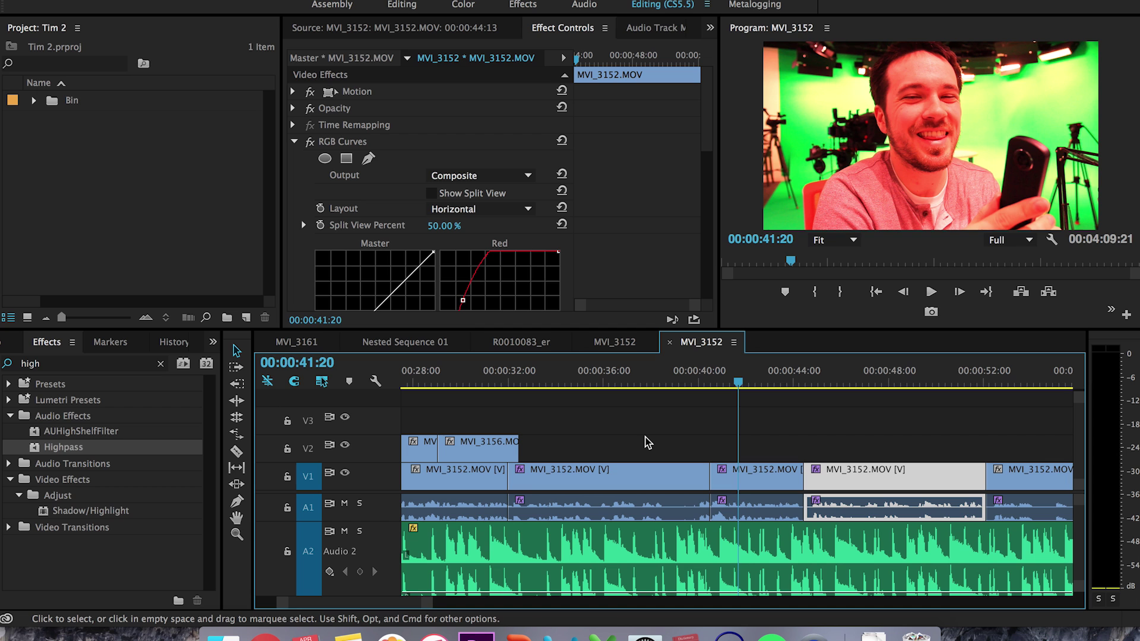
key(minus)
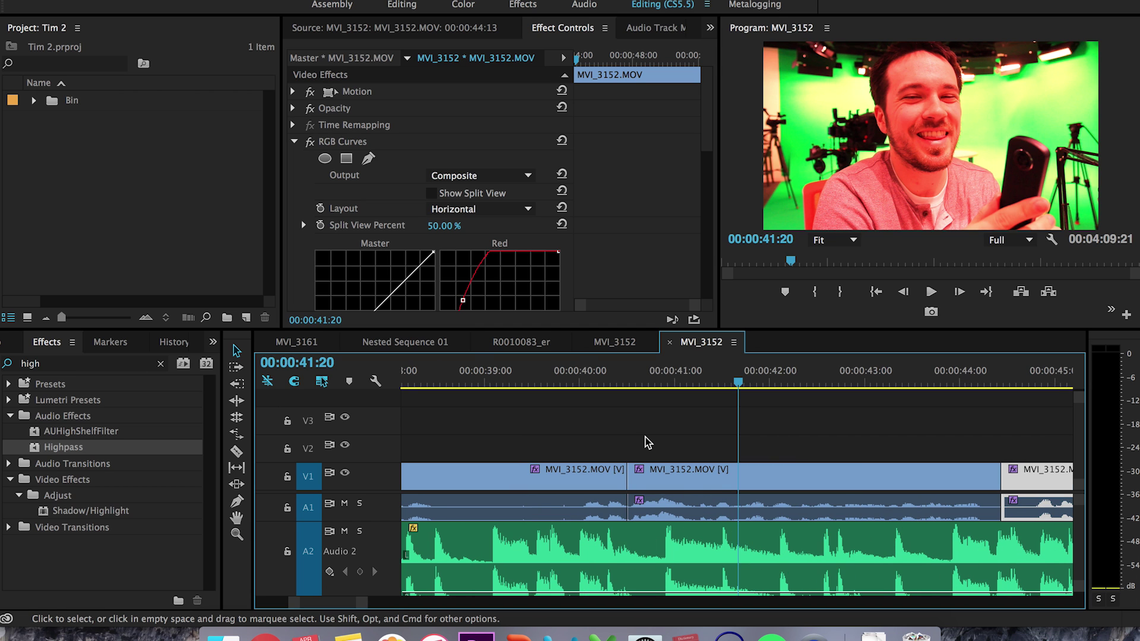
key(minus)
key(equal)
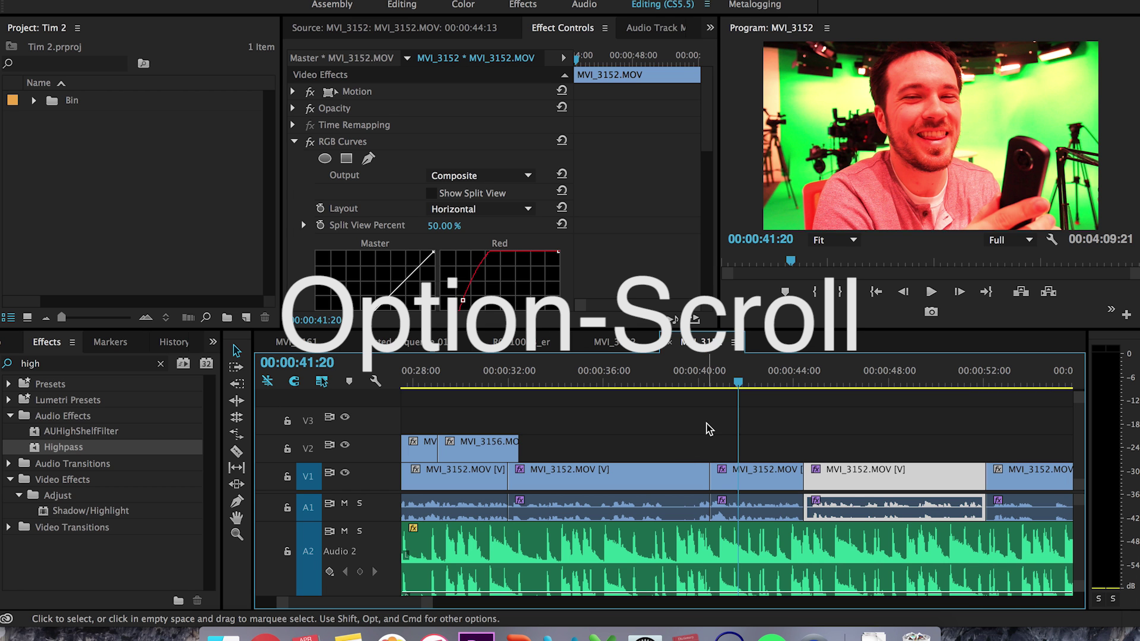
Inspect the selected V1 clip and its neighbours at different timeline scales, zooming around the pointer instead of the playhead
alt+scroll(708, 428, down, 3)
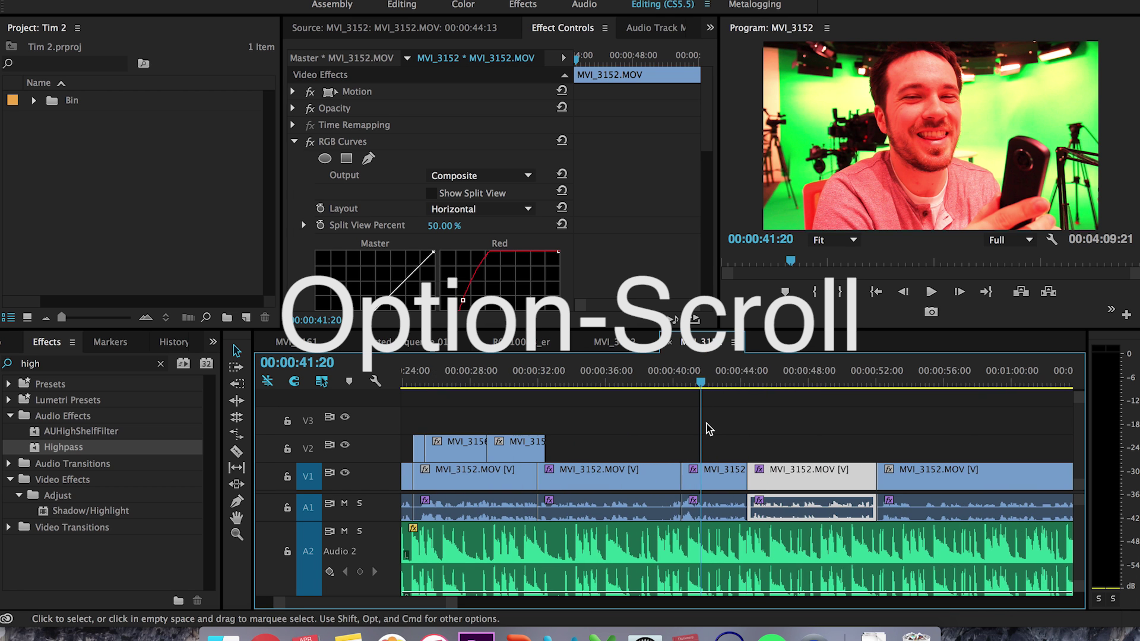
alt+scroll(708, 428, up, 5)
alt+scroll(708, 429, down, 3)
alt+scroll(708, 429, up, 3)
alt+scroll(708, 429, down, 3)
alt+scroll(708, 429, up, 1)
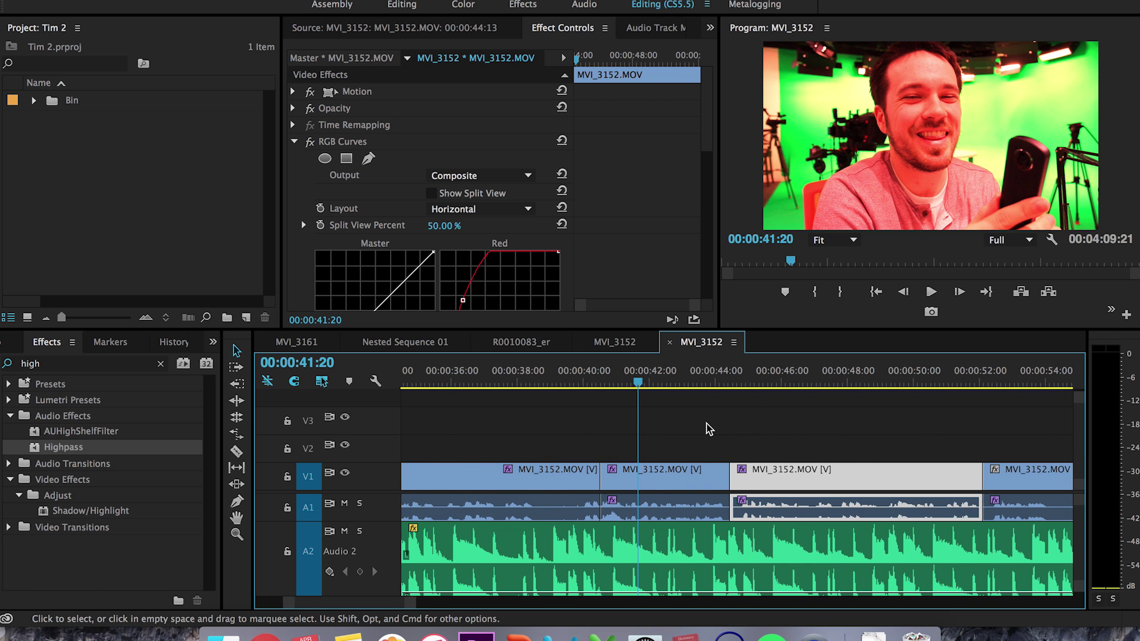
alt+scroll(708, 428, up, 2)
alt+scroll(708, 429, down, 3)
alt+scroll(708, 429, down, 1)
alt+scroll(708, 429, up, 3)
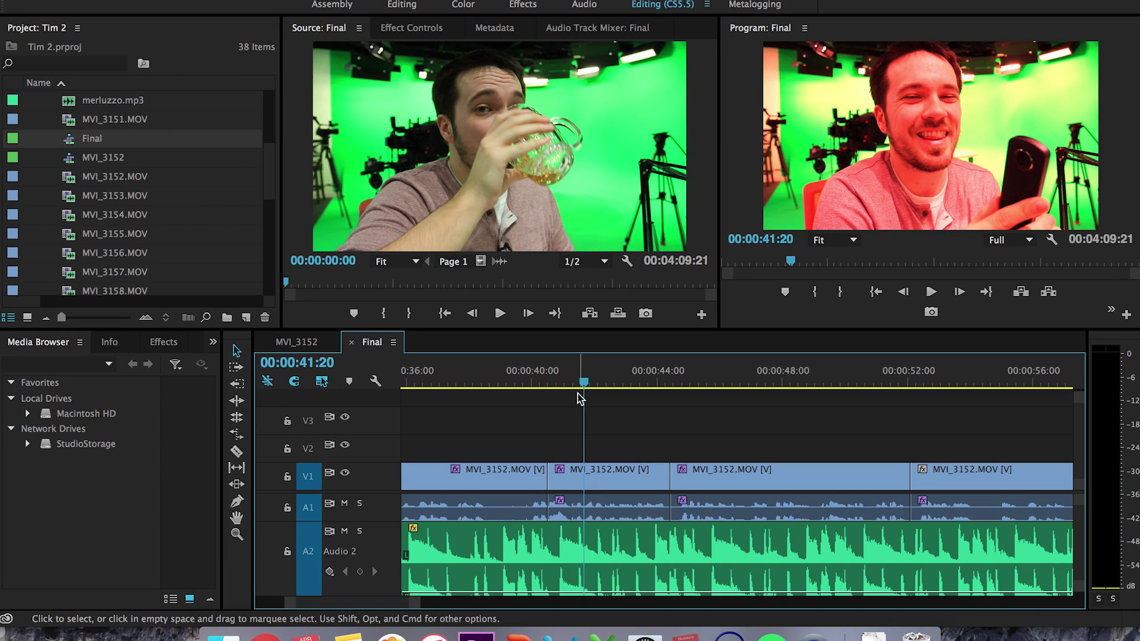
Give focus in turn to the Project, Source Monitor, Timeline and Program Monitor for the Final sequence
key(shift)
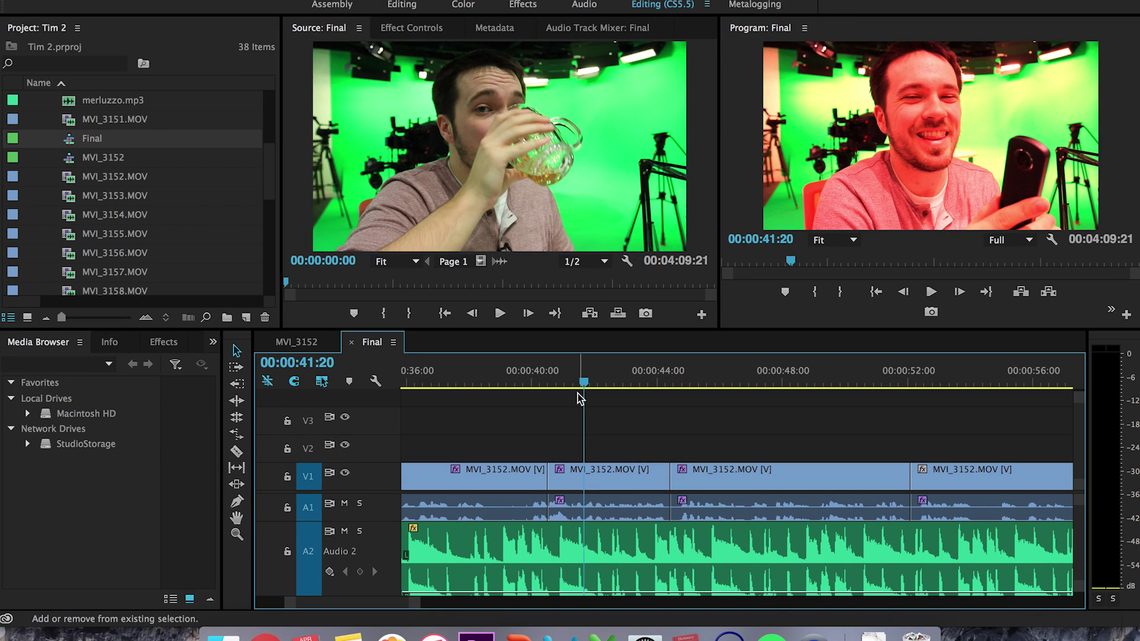
key(shift+1)
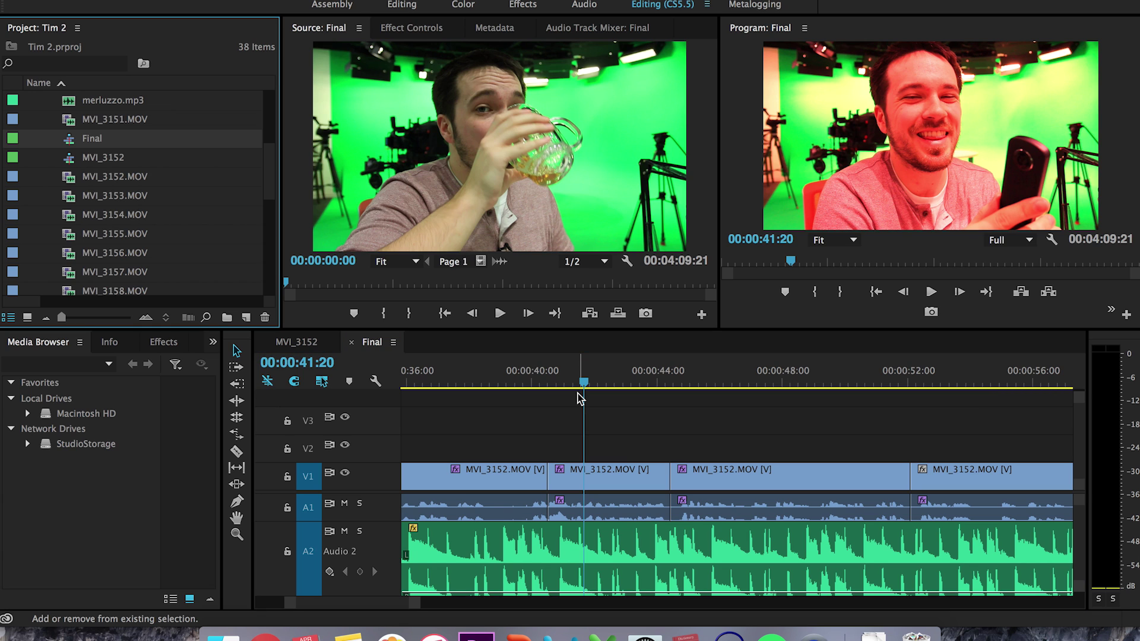
key(shift+2)
key(shift+3)
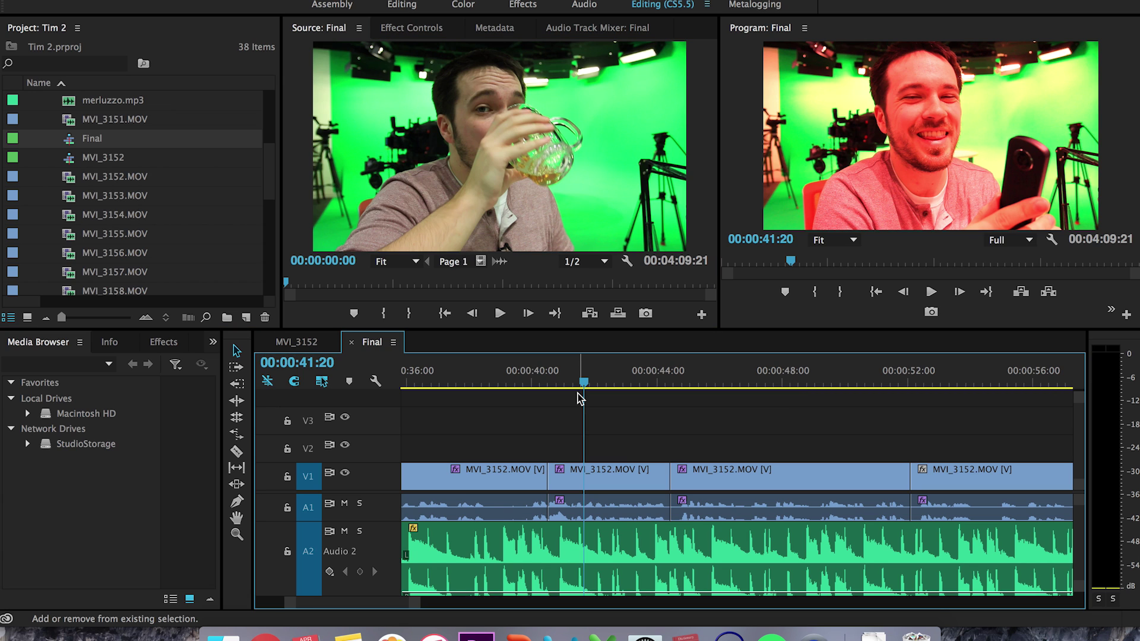
key(shift+4)
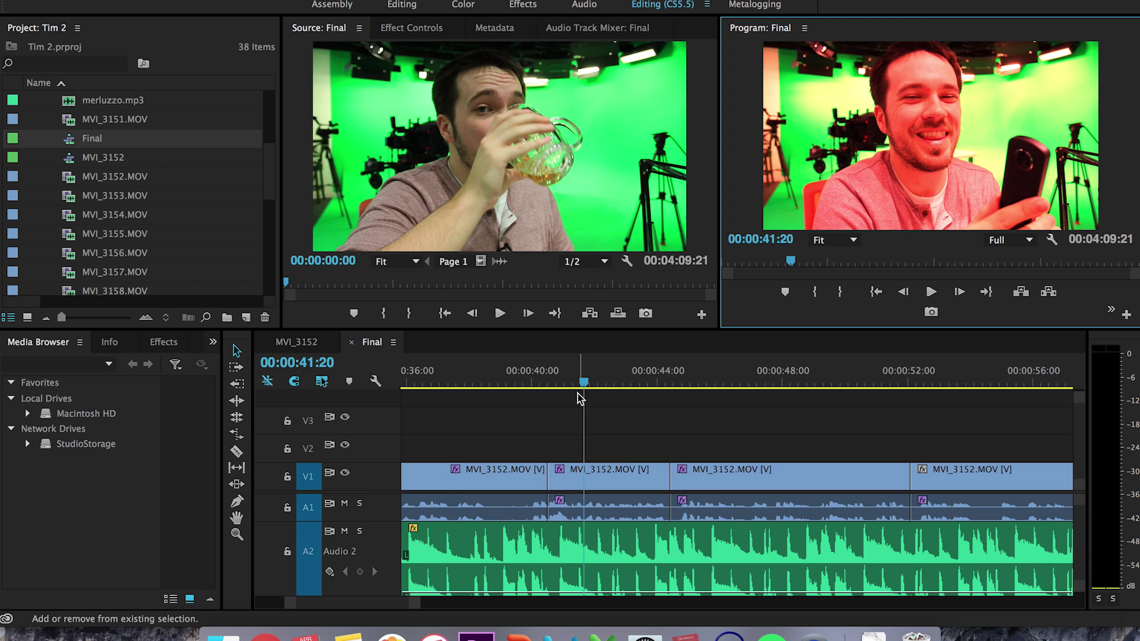
Bring Effect Controls, the Audio Track Mixer, Effects and the Media Browser forward in turn
key(shift+5)
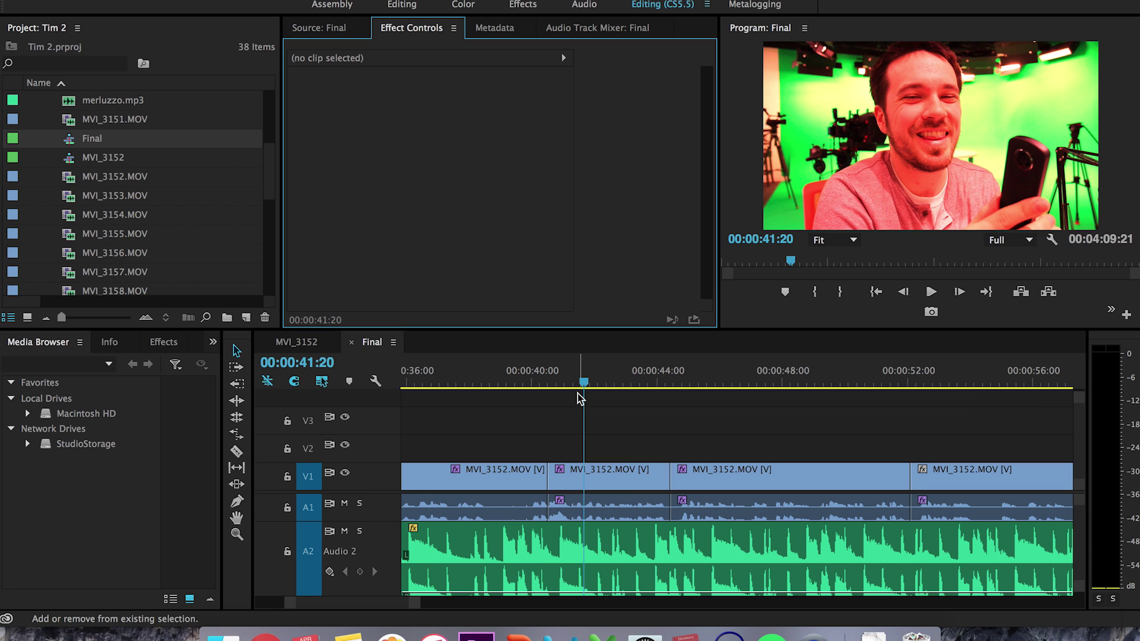
key(shift+6)
key(shift+7)
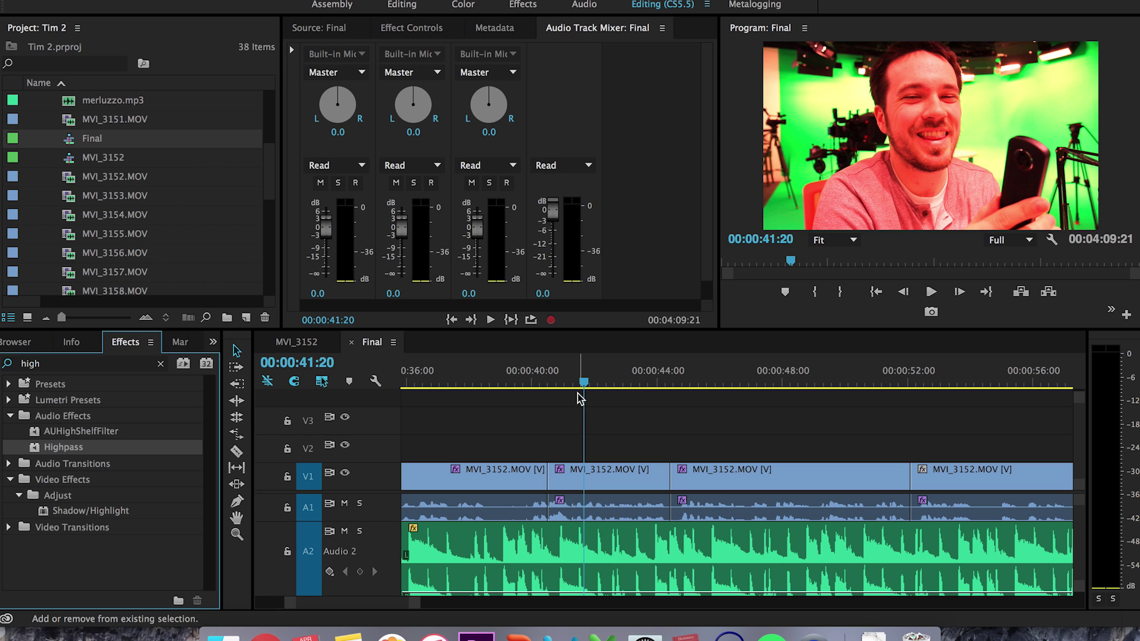
key(shift+8)
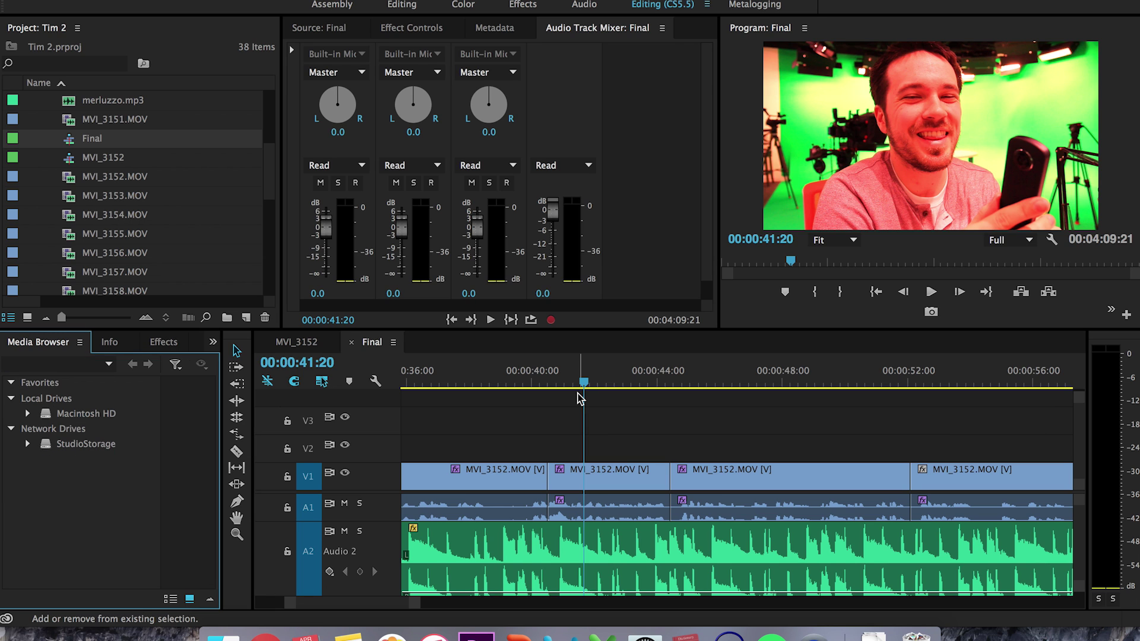
Open the Audio Clip Mixer and dismiss it, and close the Audio Track Mixer panel and bring it back
key(shift+9)
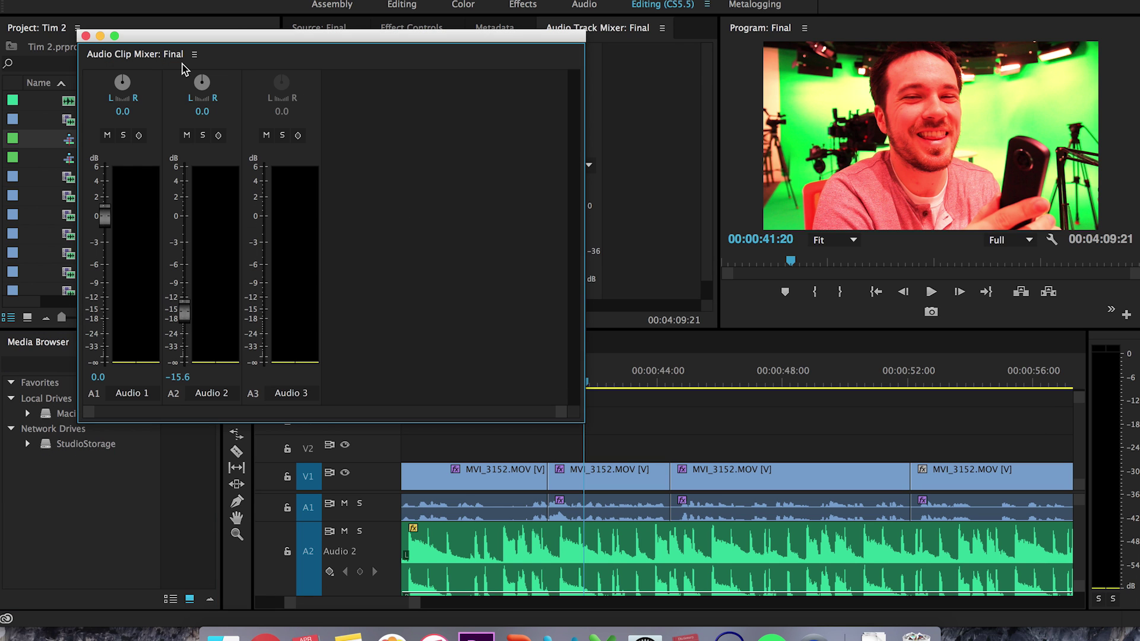
click(86, 36)
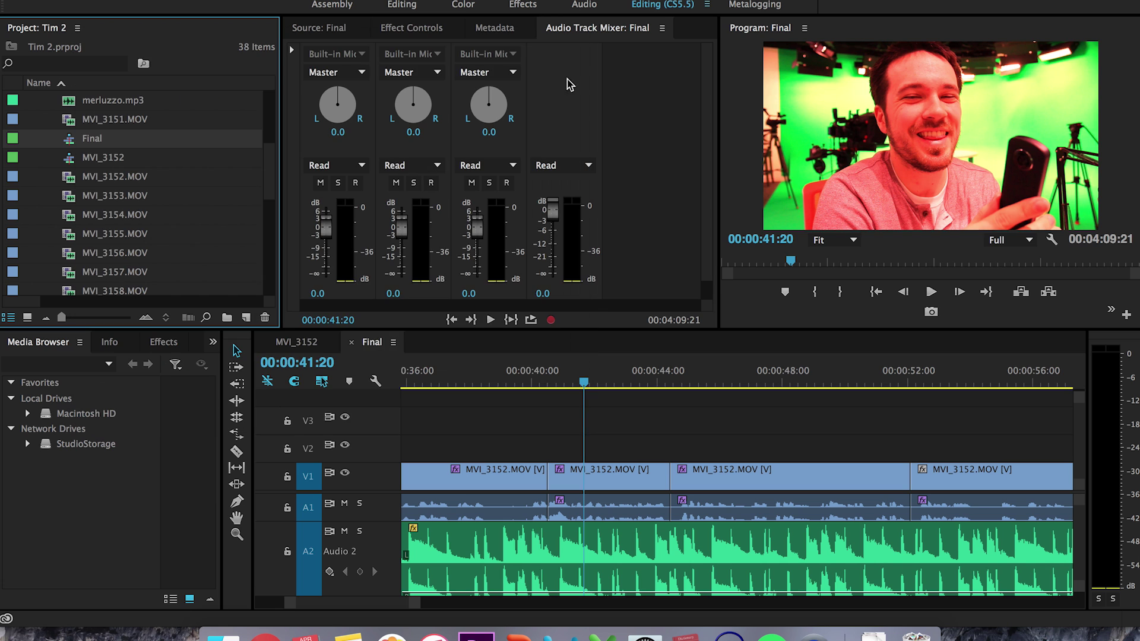
click(662, 27)
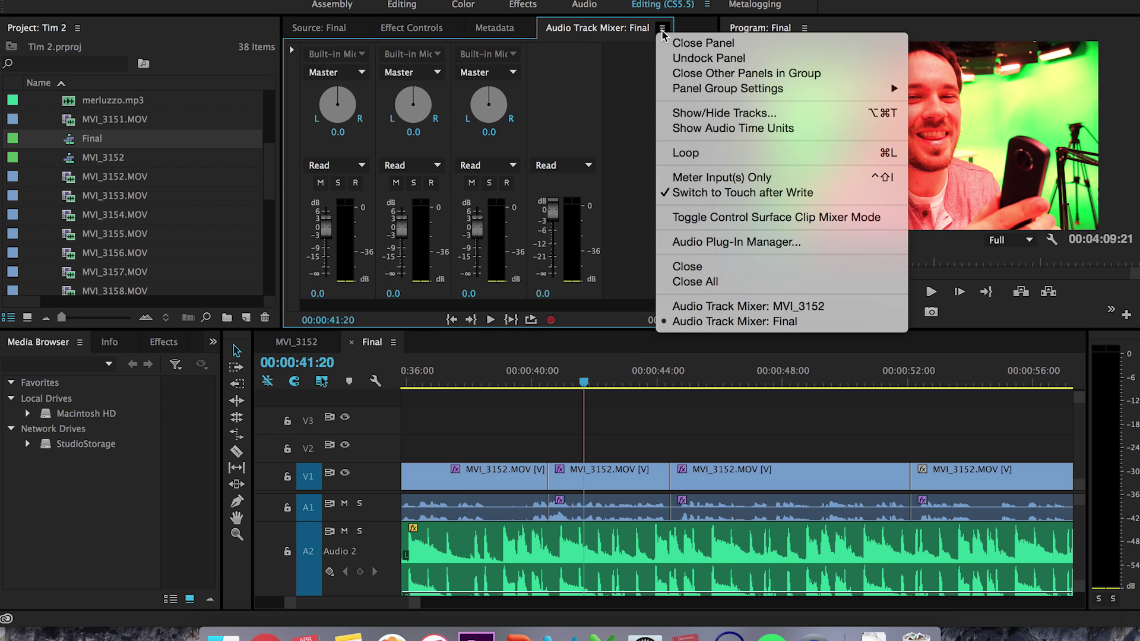
click(693, 41)
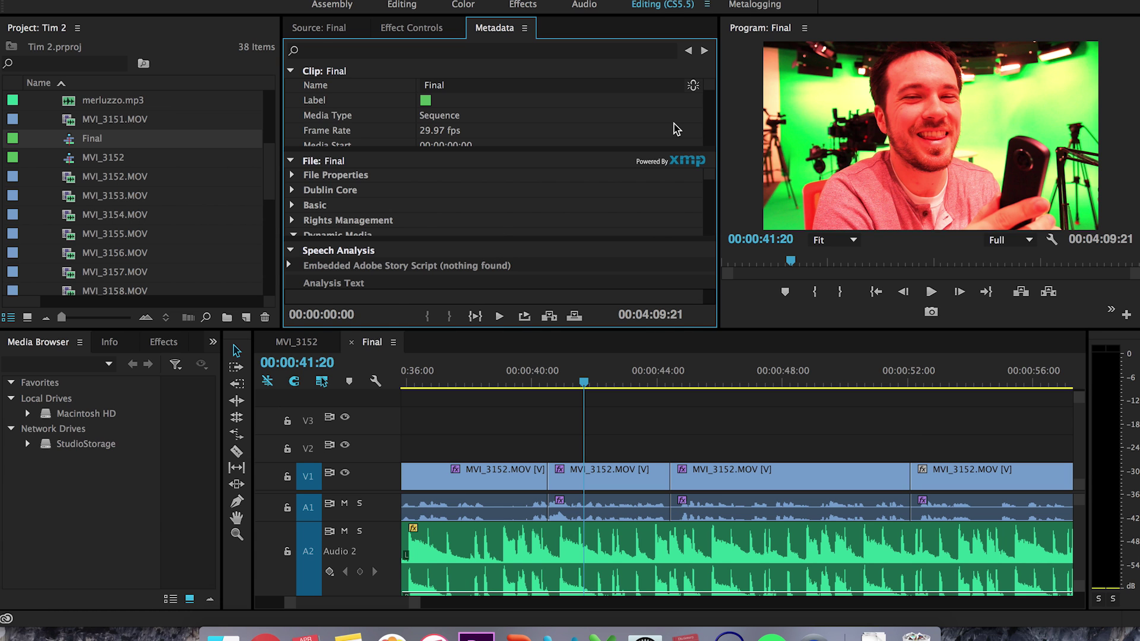
key(shift+6)
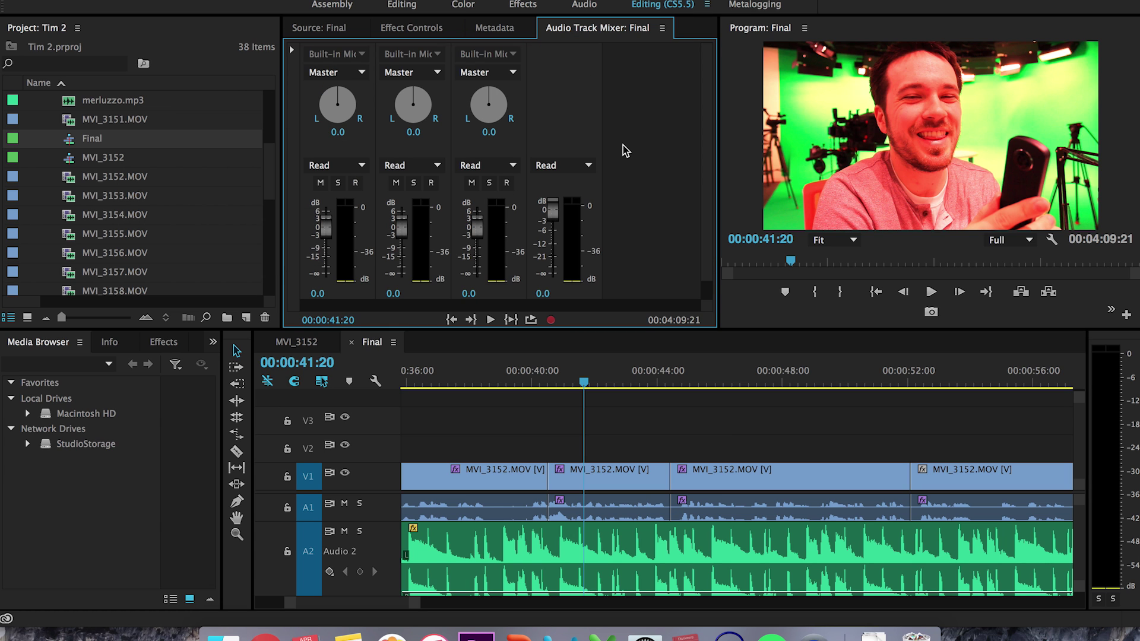
Close the MVI_3152 and Final sequences, along with the emptied Timeline panel
key(super+w)
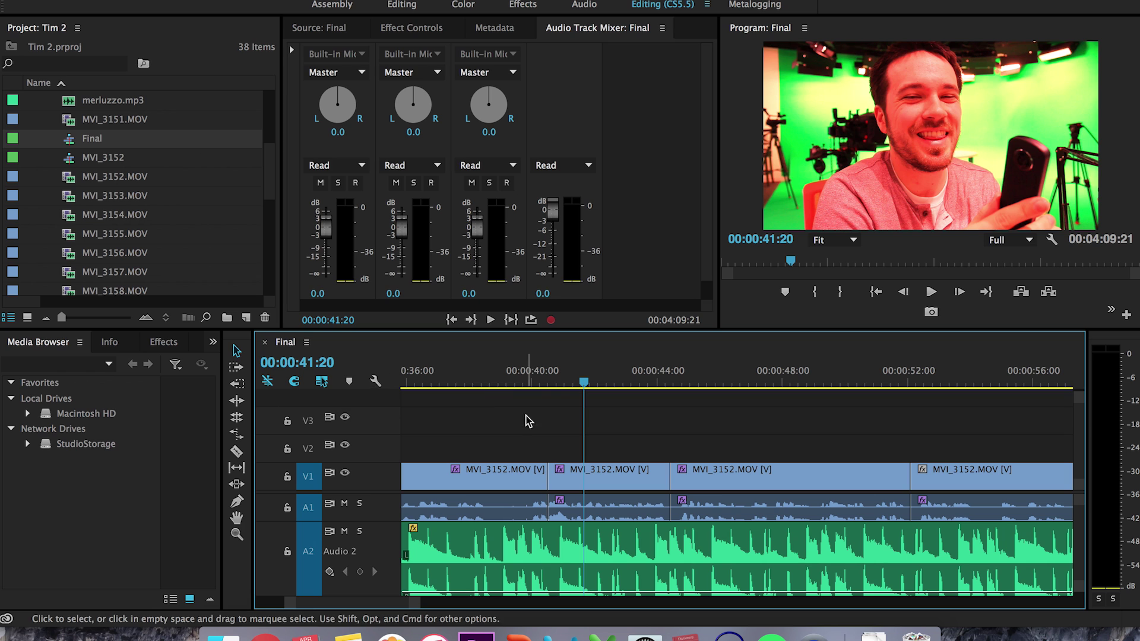
click(265, 343)
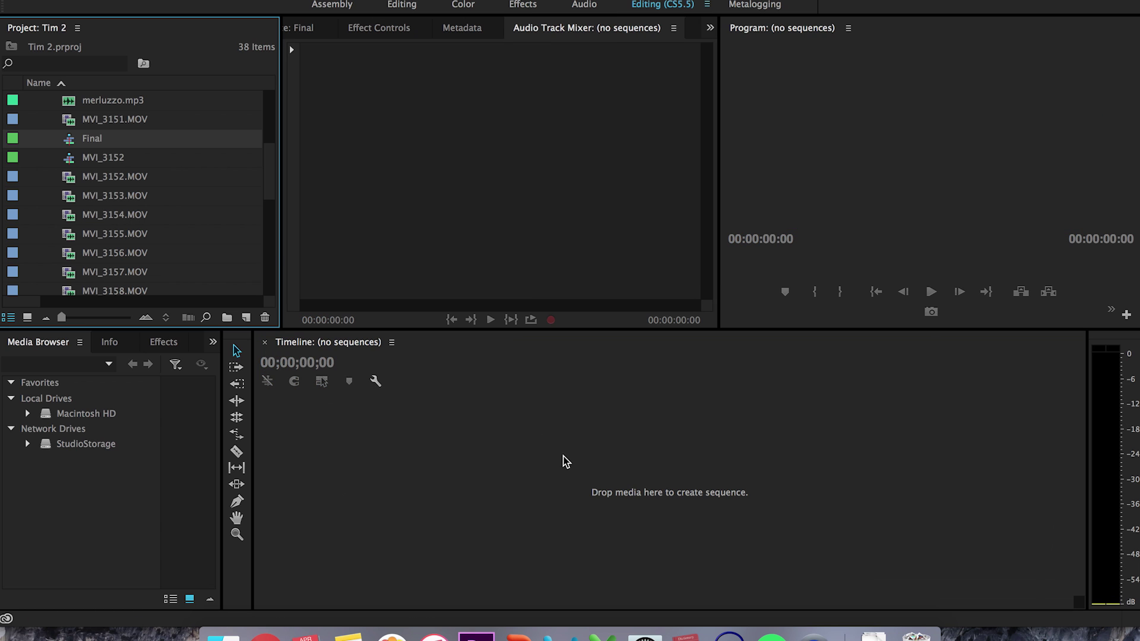
click(264, 343)
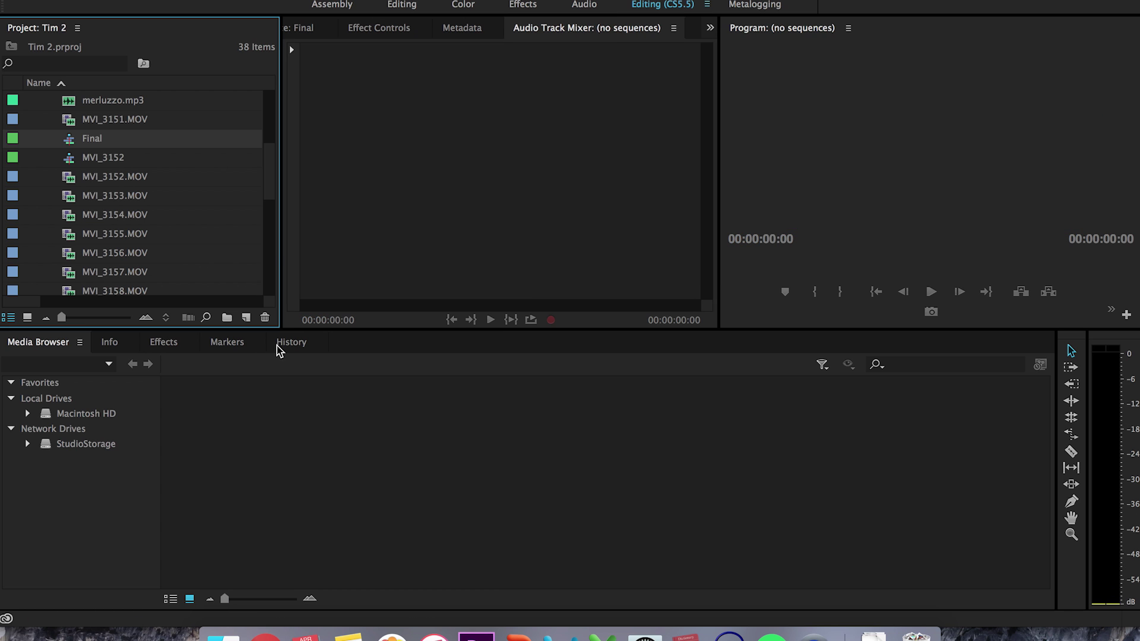
Restore the Timeline panel, widened to fill most of the space beside the Media Browser, and reopen the Final sequence in it
key(shift+3)
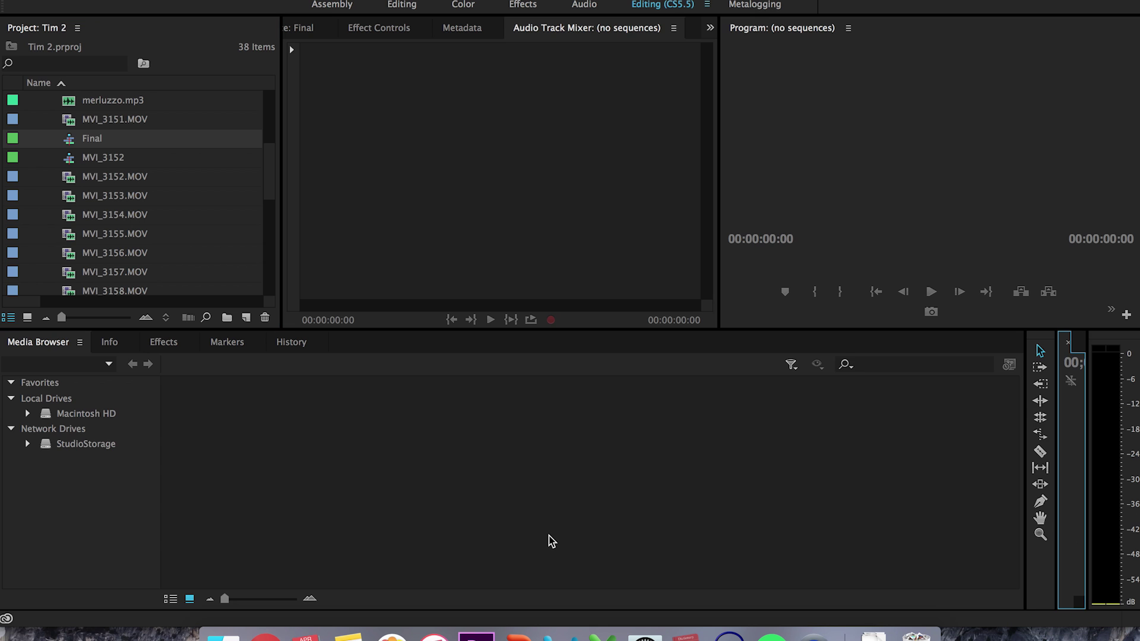
drag(1068, 445, 212, 460)
double_click(80, 142)
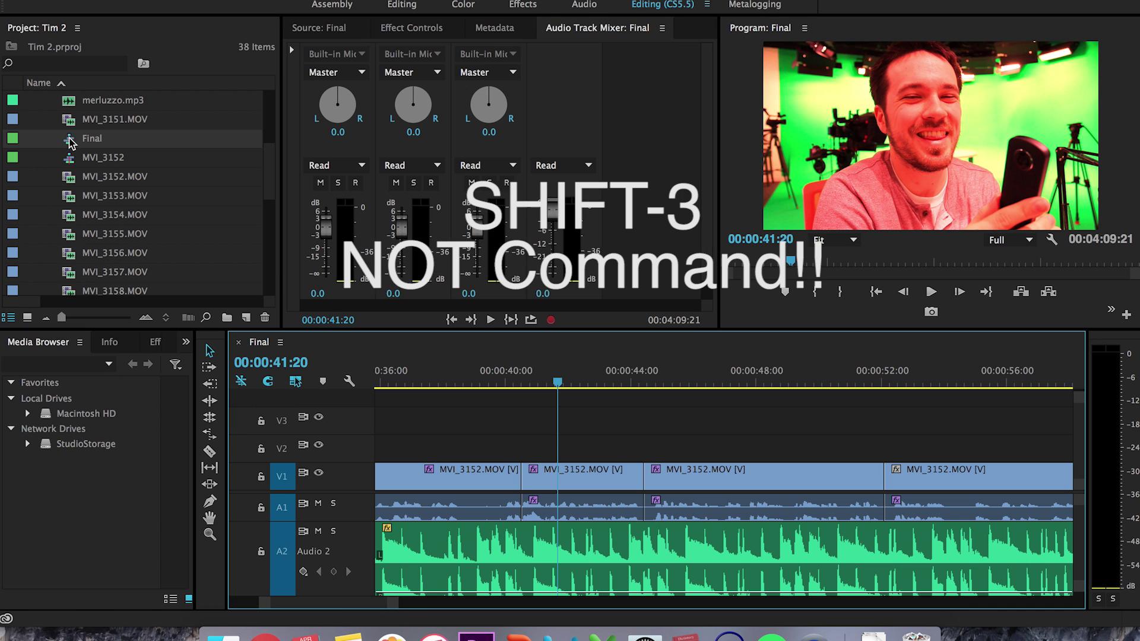
key(z)
click(550, 440)
click(551, 439)
click(550, 439)
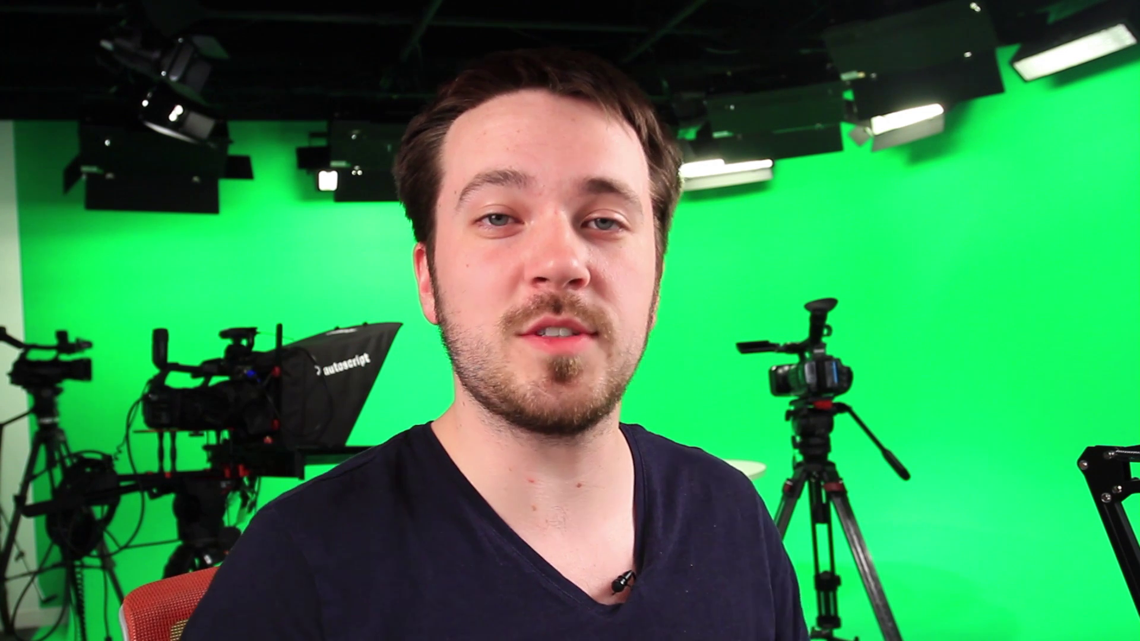